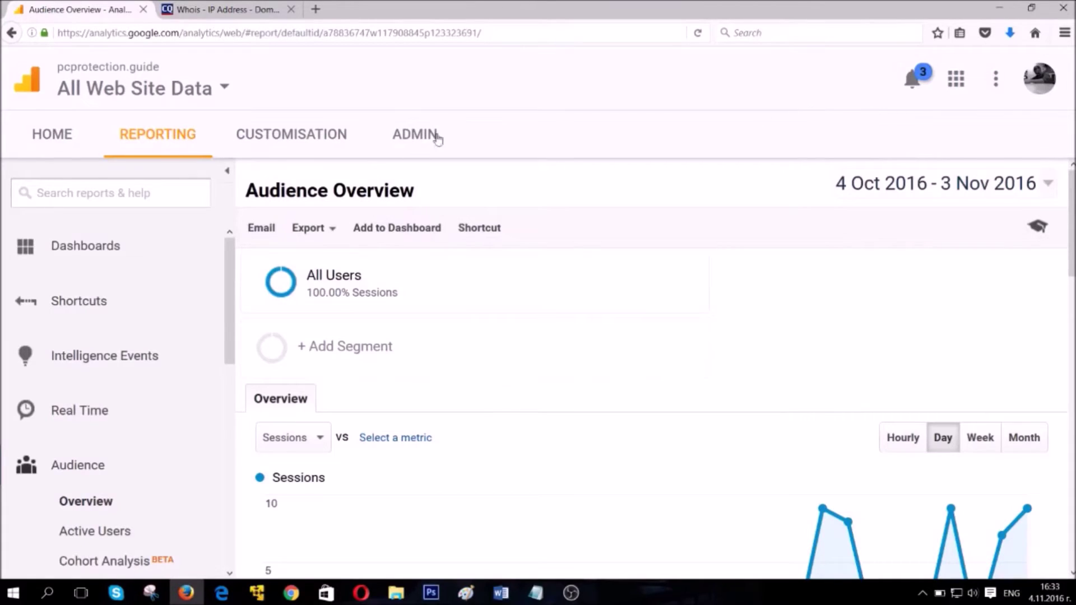
- In Admin, go to the All Web Site Data view's Filters and begin adding a filter
{"action": "left_click_drag", "start_coordinate": [244, 190], "coordinate": [684, 409]}
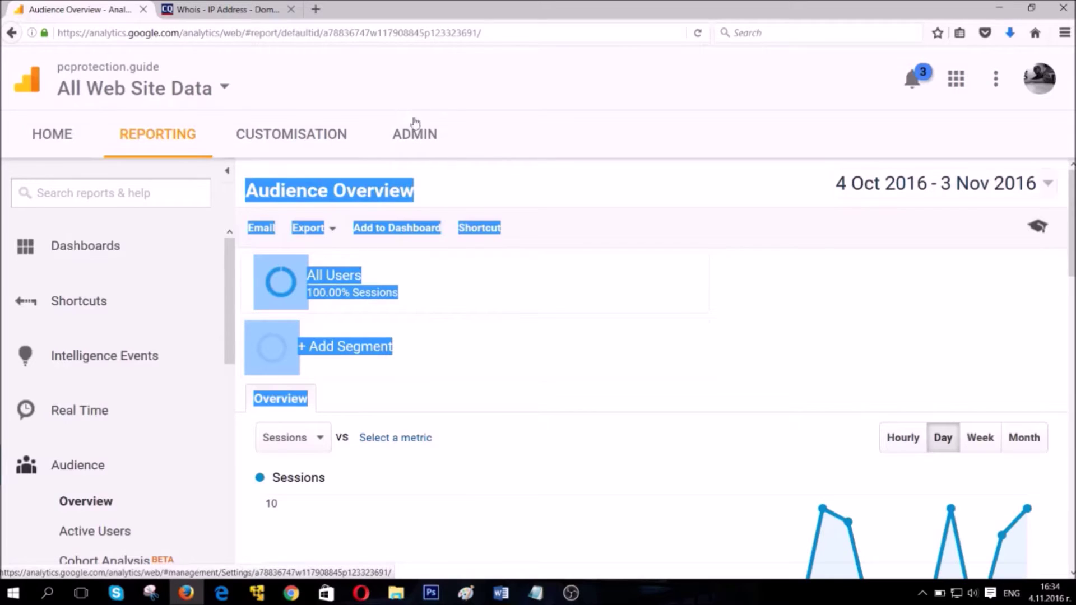
{"action": "left_click", "coordinate": [411, 140]}
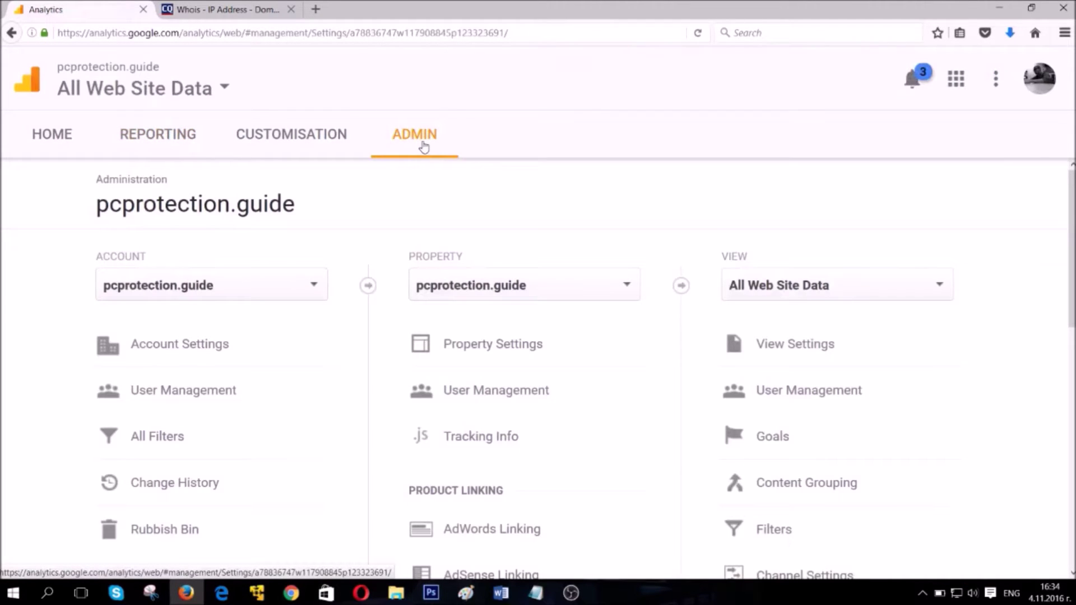
{"action": "left_click_drag", "start_coordinate": [759, 256], "coordinate": [722, 259]}
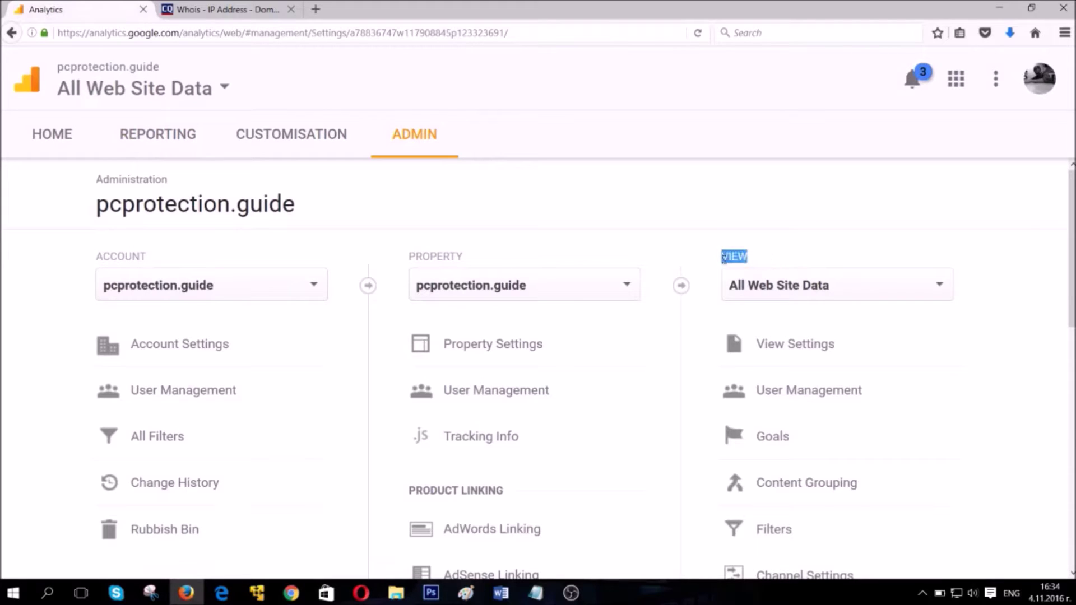
{"action": "scroll", "coordinate": [756, 262], "scroll_direction": "down", "scroll_amount": 3}
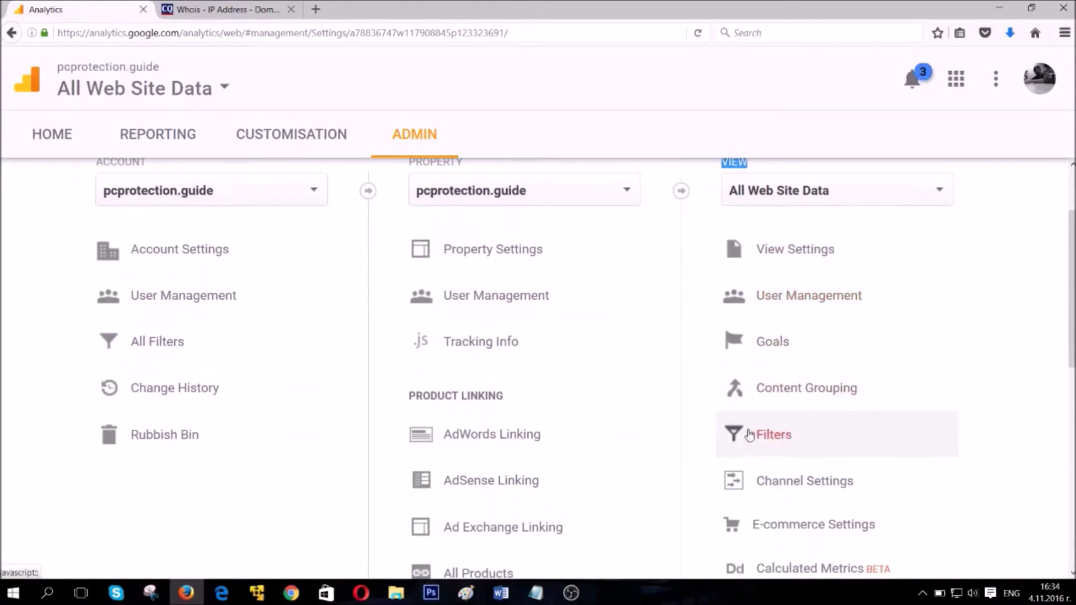
{"action": "left_click", "coordinate": [773, 435]}
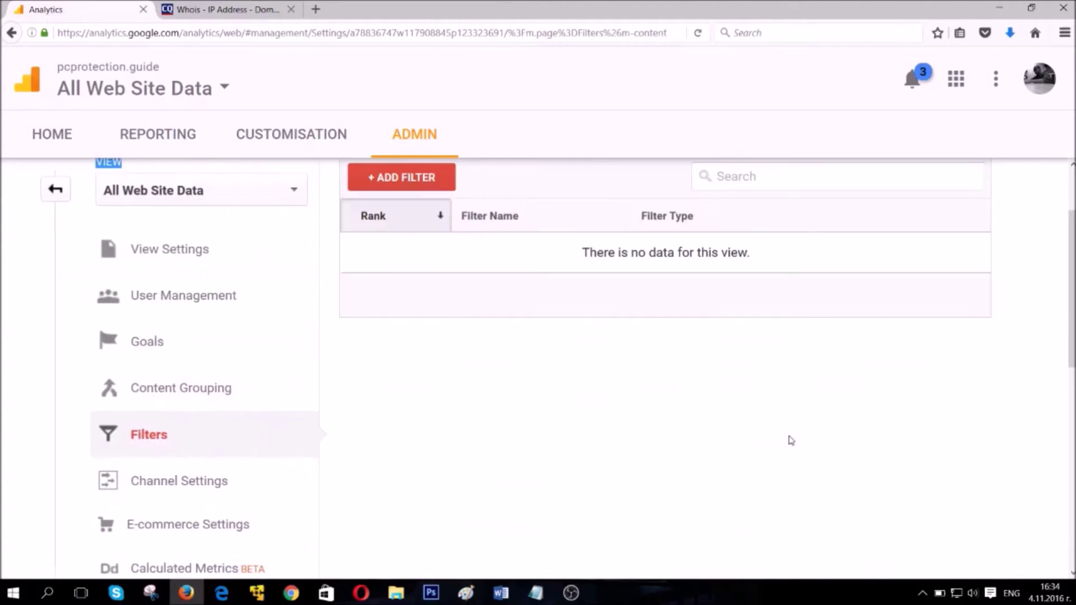
{"action": "scroll", "coordinate": [635, 387], "scroll_direction": "up", "scroll_amount": 3}
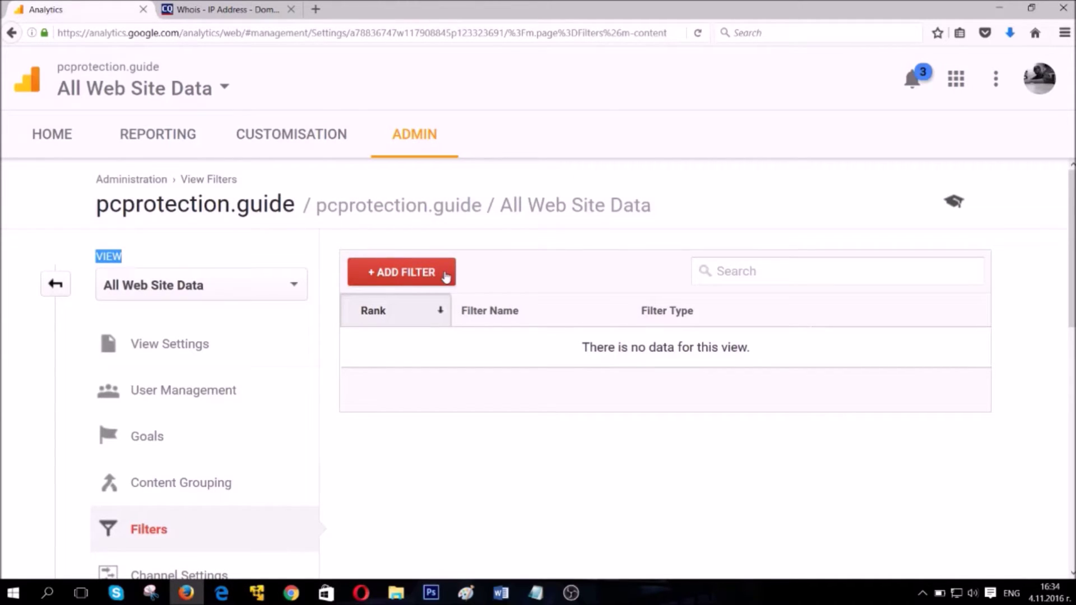
{"action": "left_click", "coordinate": [399, 275]}
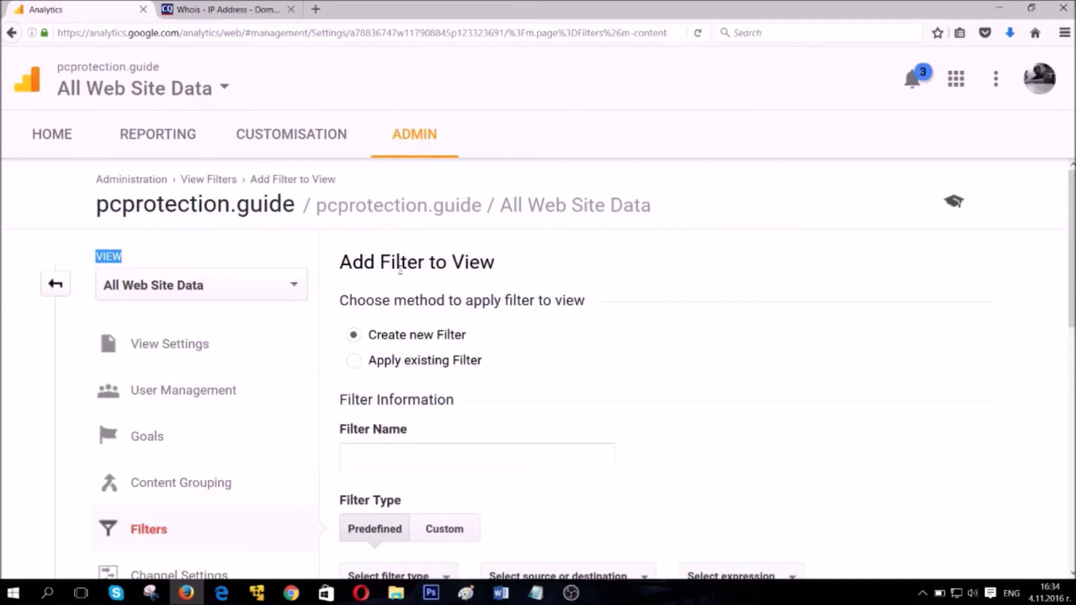
- Try applying the existing Sharebuttons filter, remove it again, and return to Create new Filter
{"action": "scroll", "coordinate": [400, 271], "scroll_direction": "down", "scroll_amount": 2}
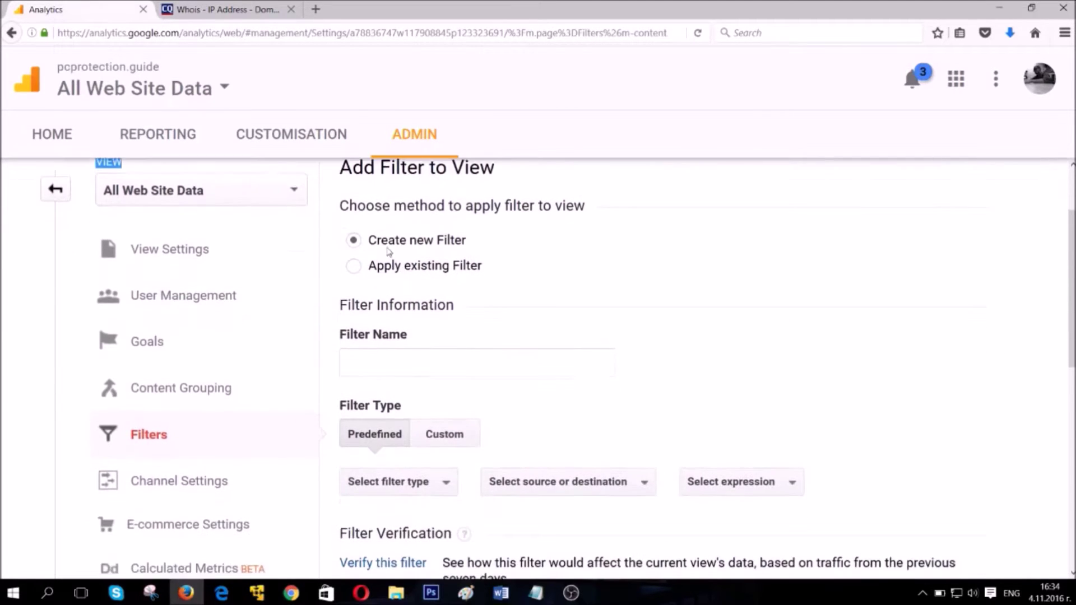
{"action": "left_click", "coordinate": [432, 268]}
{"action": "left_click", "coordinate": [384, 308]}
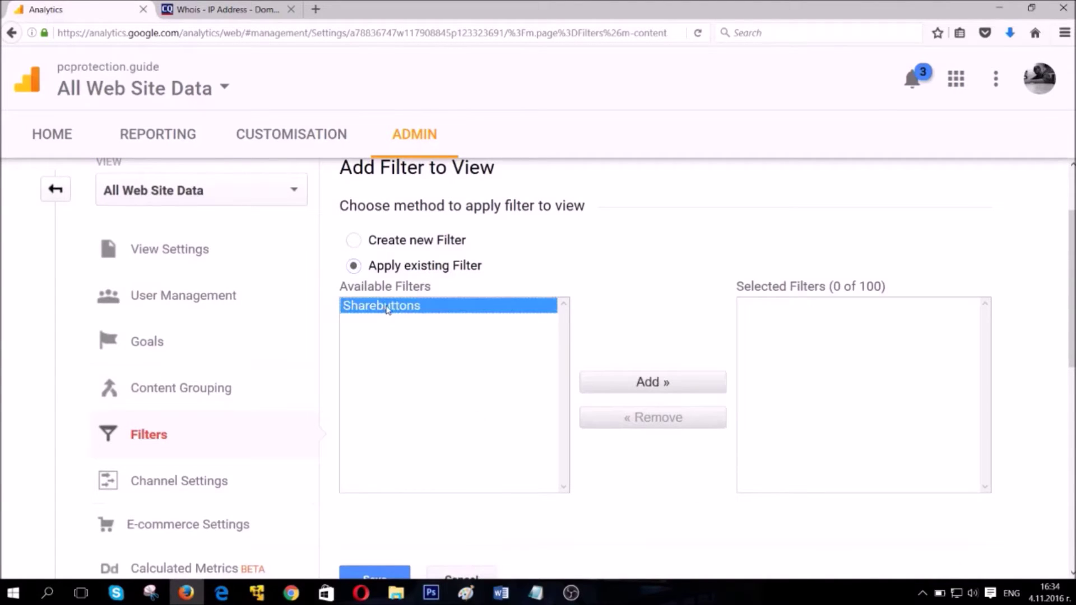
{"action": "left_click", "coordinate": [671, 387]}
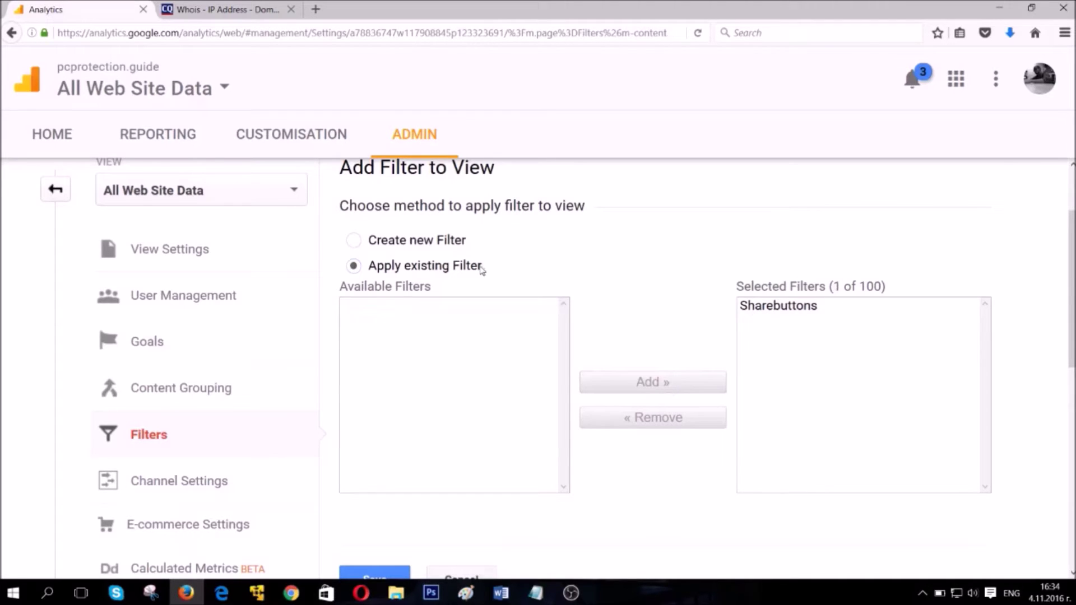
{"action": "left_click", "coordinate": [771, 310]}
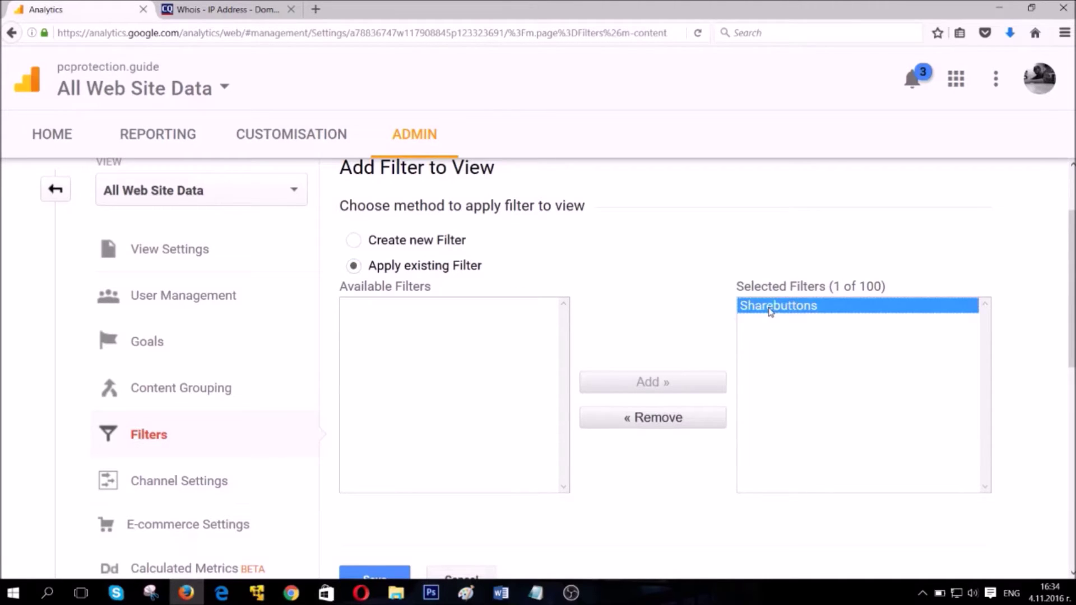
{"action": "left_click", "coordinate": [680, 418]}
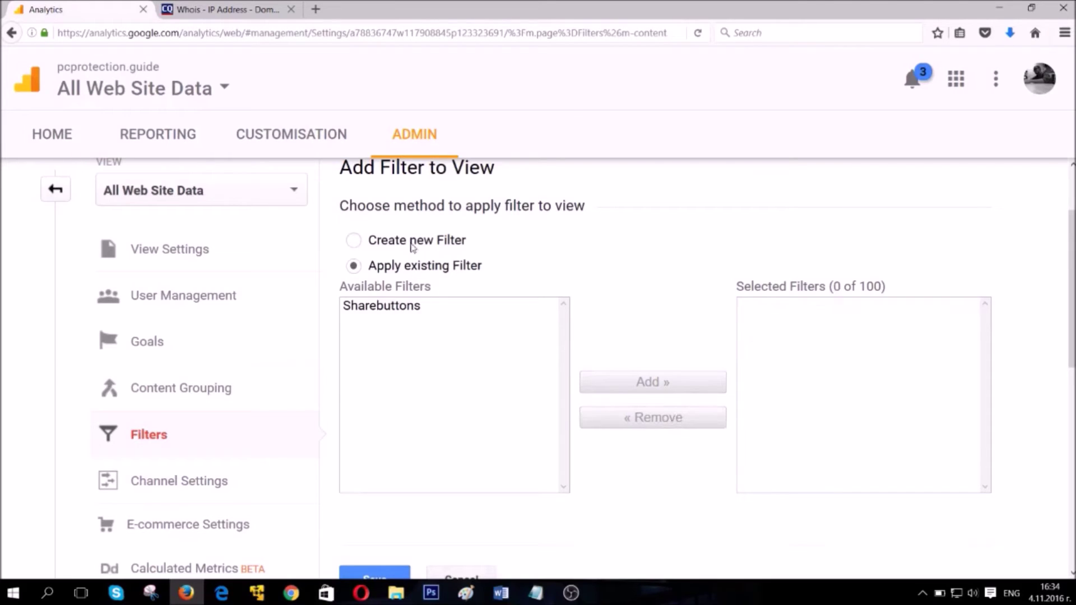
{"action": "left_click", "coordinate": [354, 241]}
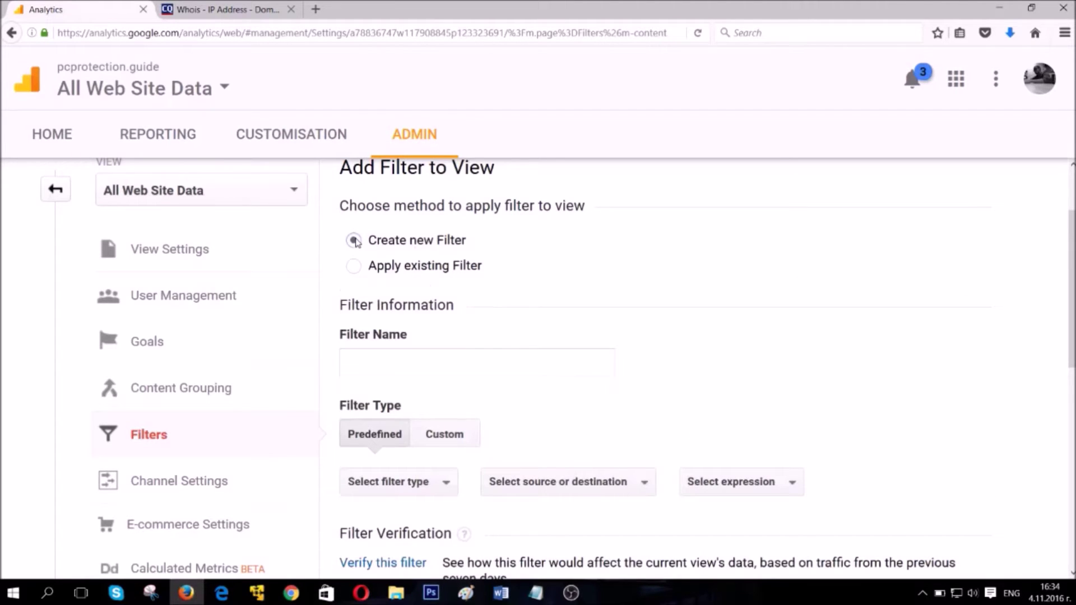
- Name the new filter 'Sharebutton(TO)' and make it a Custom filter
{"action": "left_click", "coordinate": [392, 372]}
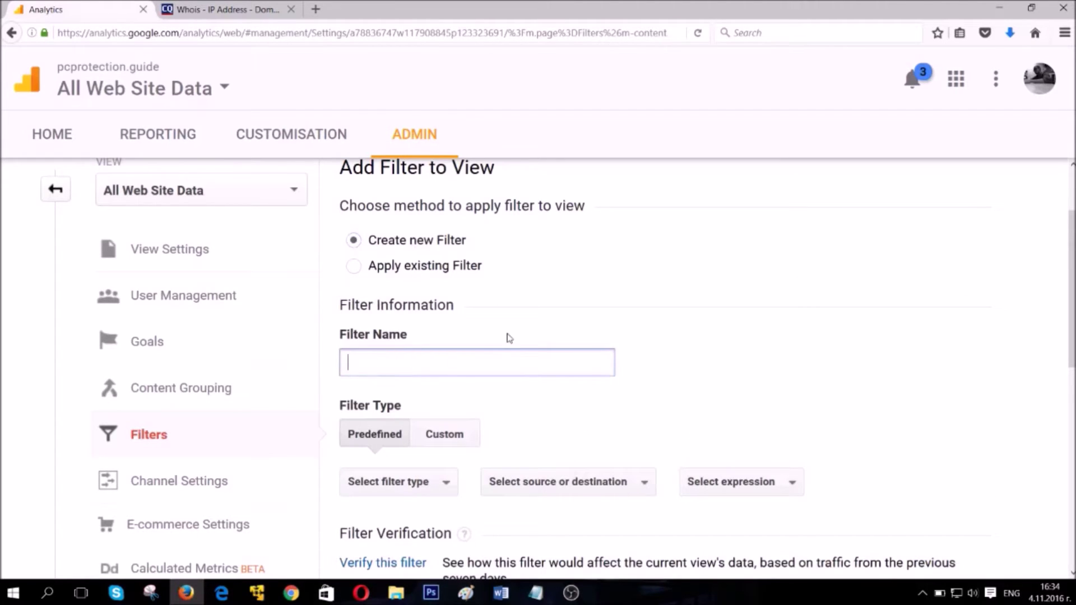
{"action": "type", "text": "Sharebutton(TO)"}
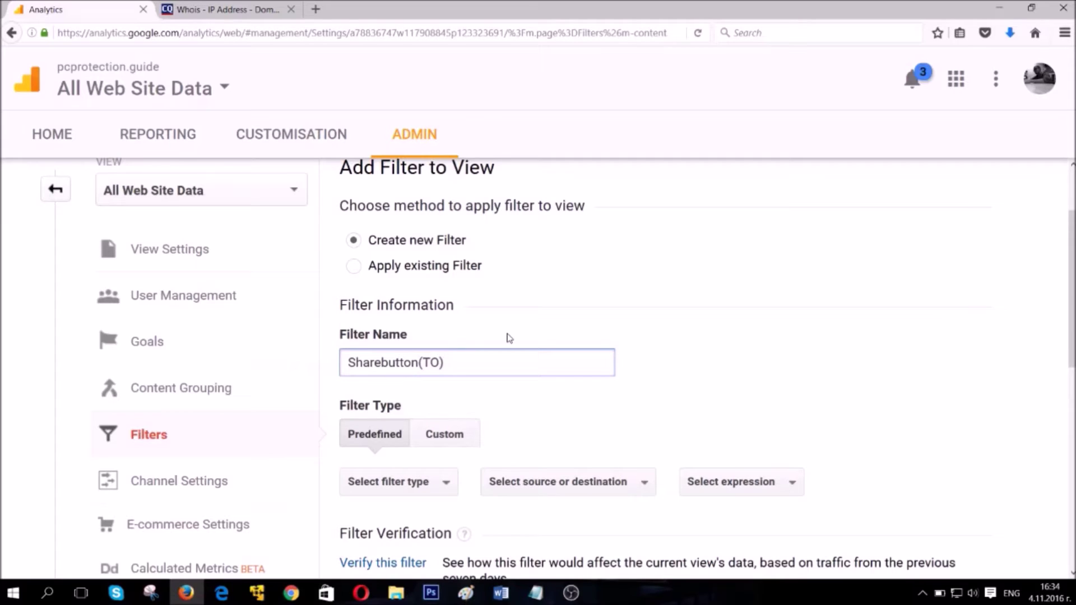
{"action": "key", "text": "Left"}
{"action": "key", "text": "shift+Left"}
{"action": "key", "text": "shift+Left"}
{"action": "scroll", "coordinate": [485, 373], "scroll_direction": "down", "scroll_amount": 3}
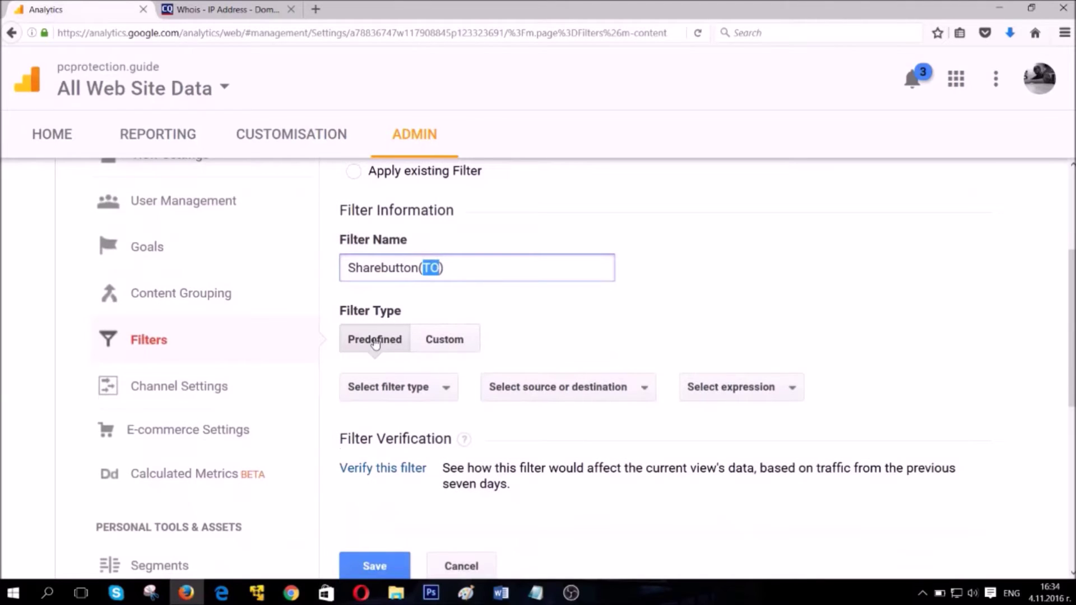
{"action": "left_click", "coordinate": [431, 342]}
{"action": "scroll", "coordinate": [415, 367], "scroll_direction": "down", "scroll_amount": 4}
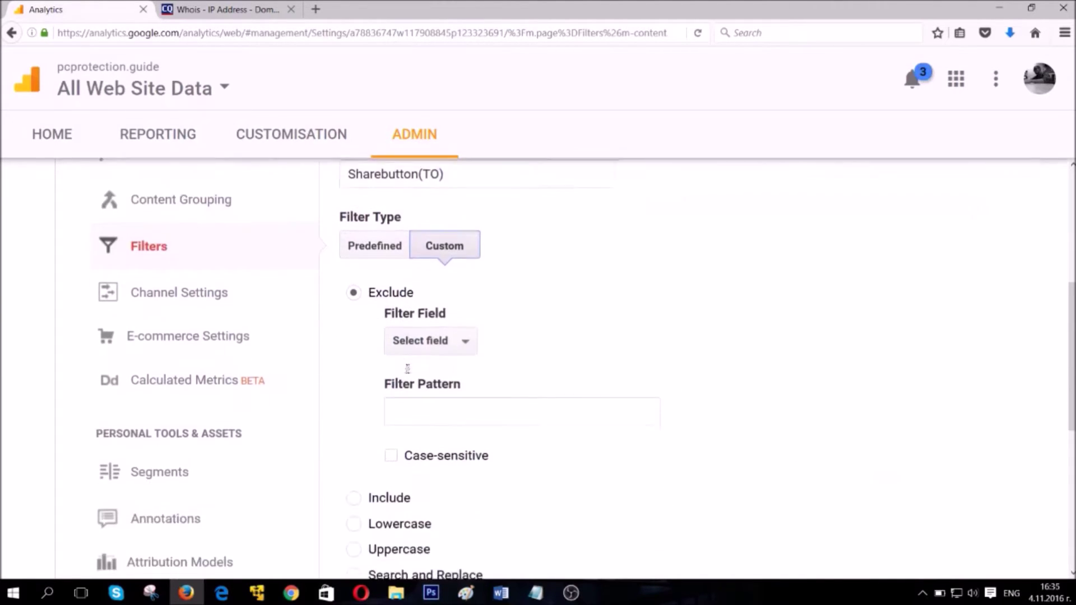
{"action": "scroll", "coordinate": [407, 369], "scroll_direction": "down", "scroll_amount": 7}
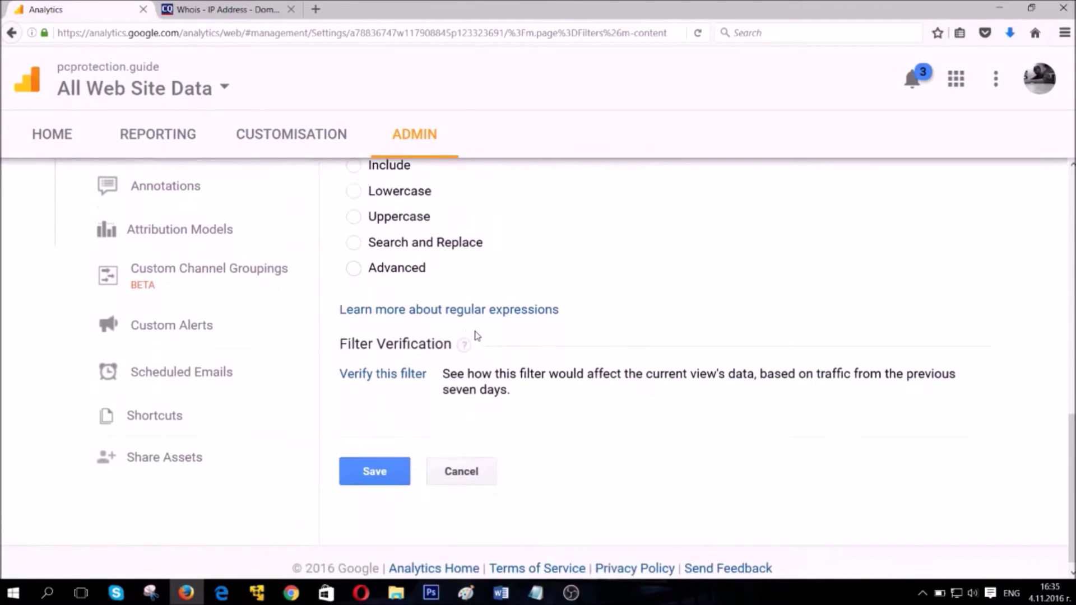
{"action": "scroll", "coordinate": [473, 336], "scroll_direction": "up", "scroll_amount": 3}
{"action": "scroll", "coordinate": [477, 335], "scroll_direction": "up", "scroll_amount": 3}
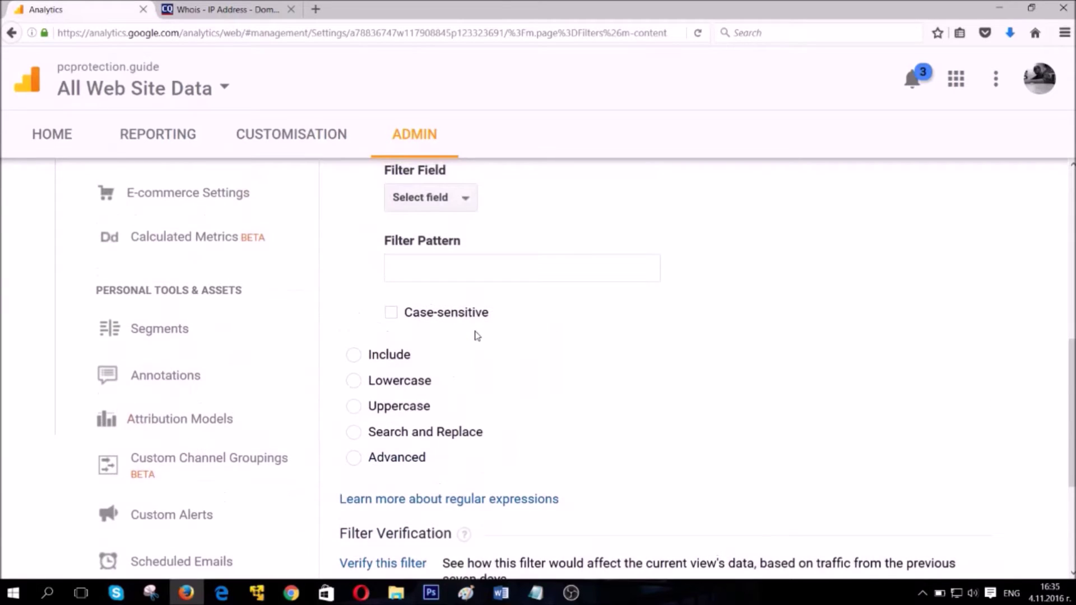
{"action": "scroll", "coordinate": [477, 335], "scroll_direction": "up", "scroll_amount": 3}
{"action": "left_click", "coordinate": [431, 307]}
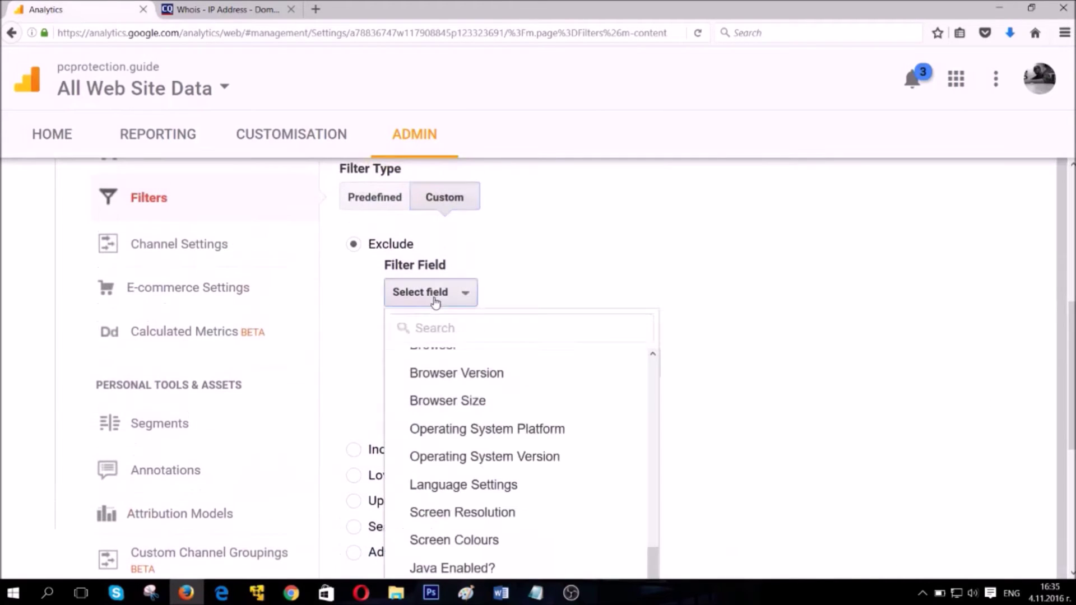
{"action": "scroll", "coordinate": [490, 374], "scroll_direction": "down", "scroll_amount": 5}
{"action": "scroll", "coordinate": [494, 377], "scroll_direction": "down", "scroll_amount": 2}
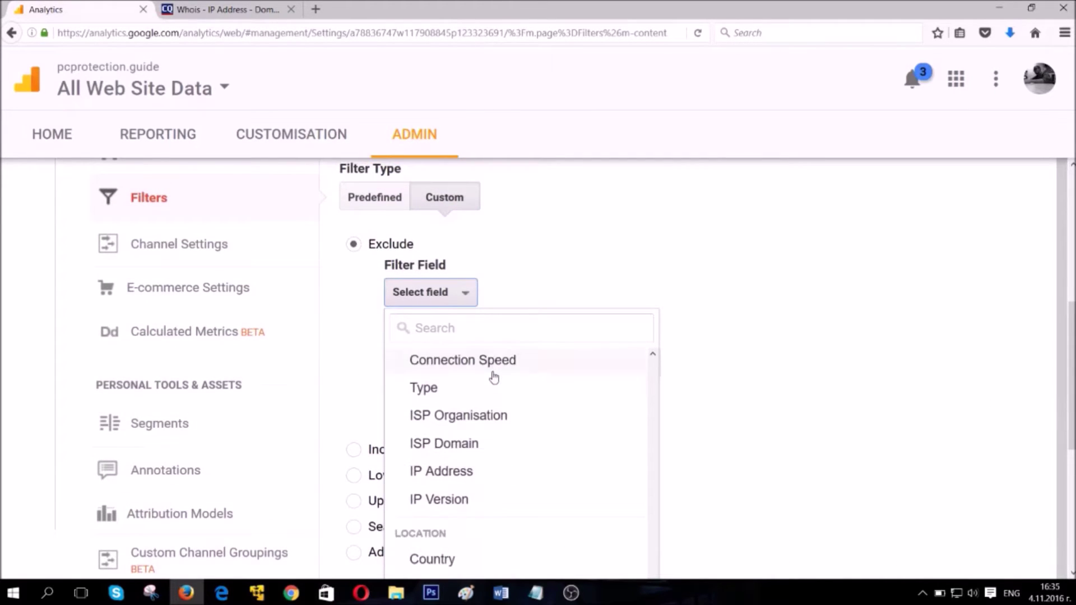
{"action": "scroll", "coordinate": [494, 377], "scroll_direction": "down", "scroll_amount": 8}
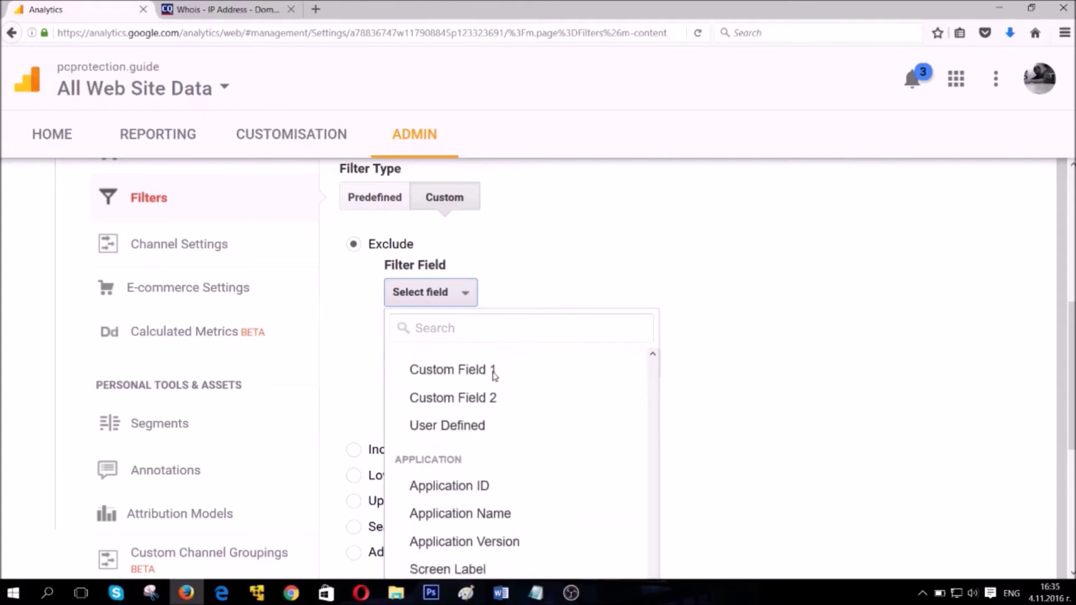
{"action": "scroll", "coordinate": [494, 377], "scroll_direction": "down", "scroll_amount": 6}
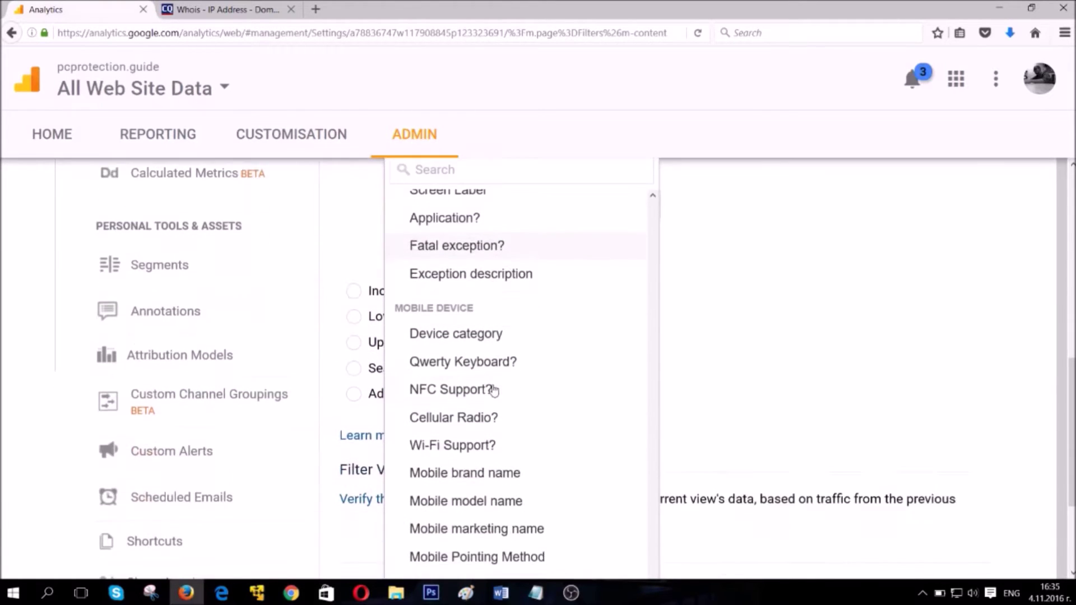
{"action": "left_click", "coordinate": [735, 312]}
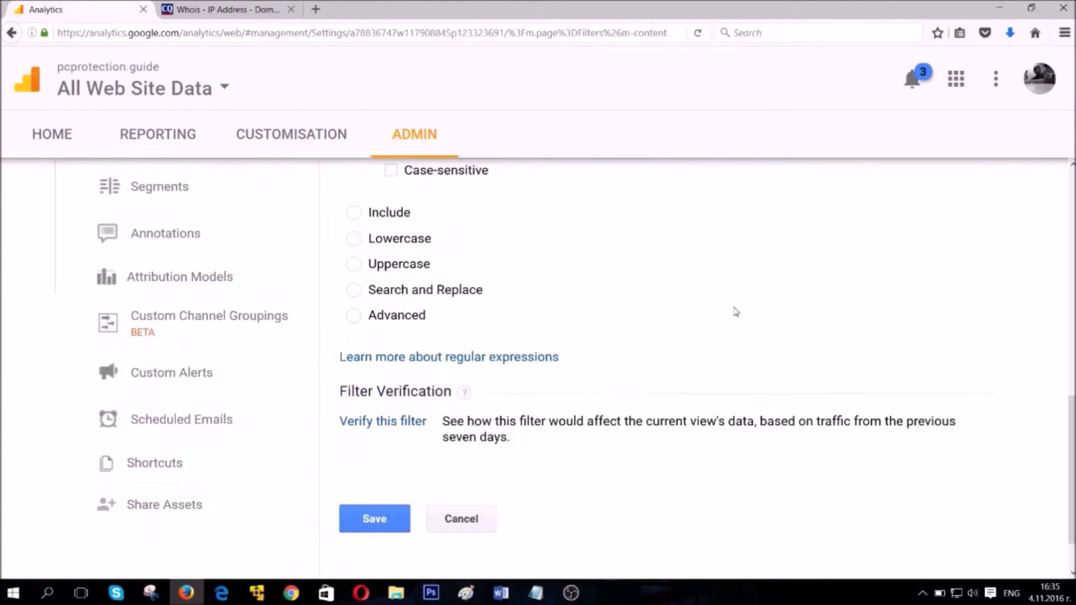
{"action": "scroll", "coordinate": [608, 348], "scroll_direction": "up", "scroll_amount": 5}
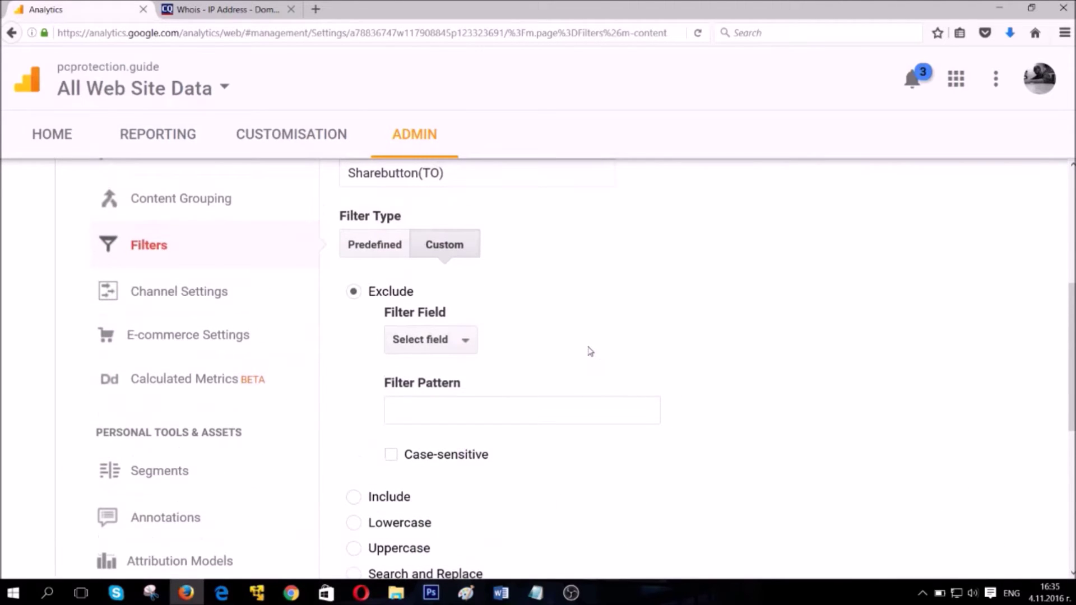
{"action": "scroll", "coordinate": [583, 351], "scroll_direction": "down", "scroll_amount": 4}
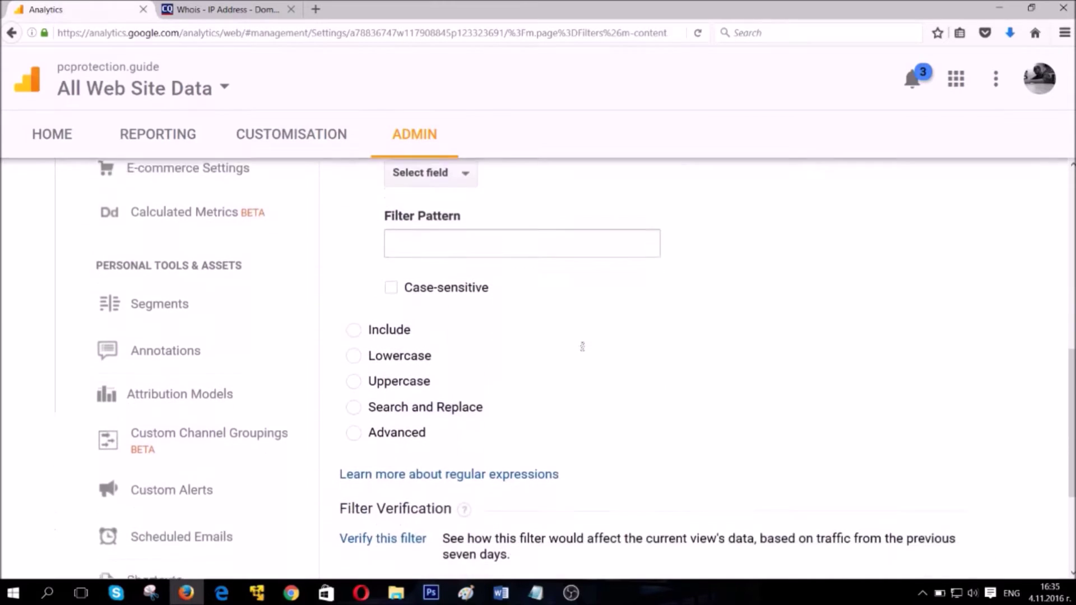
{"action": "scroll", "coordinate": [583, 351], "scroll_direction": "up", "scroll_amount": 4}
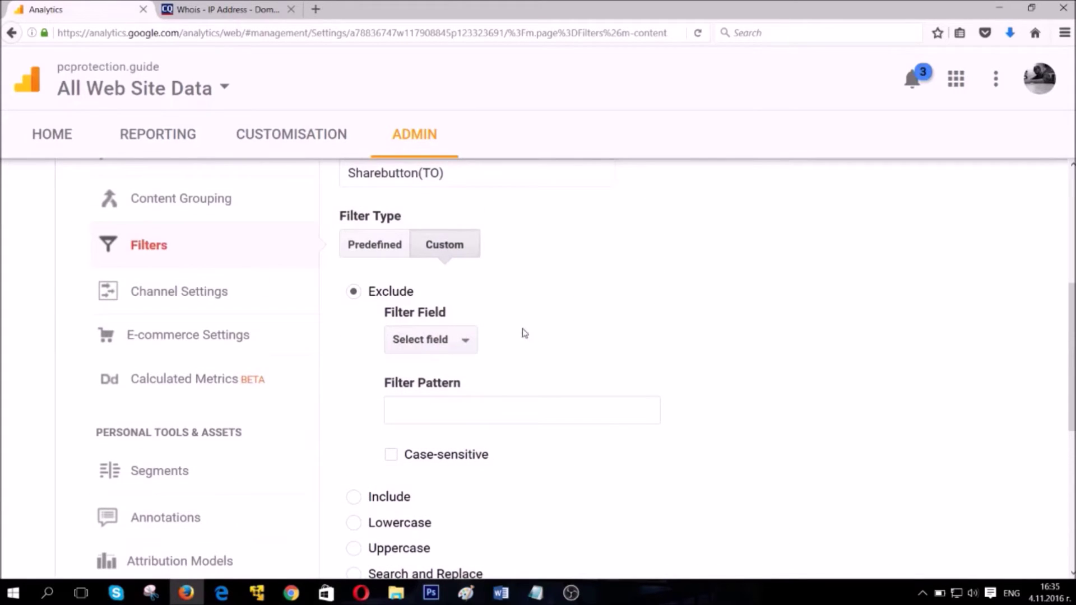
{"action": "left_click", "coordinate": [375, 250]}
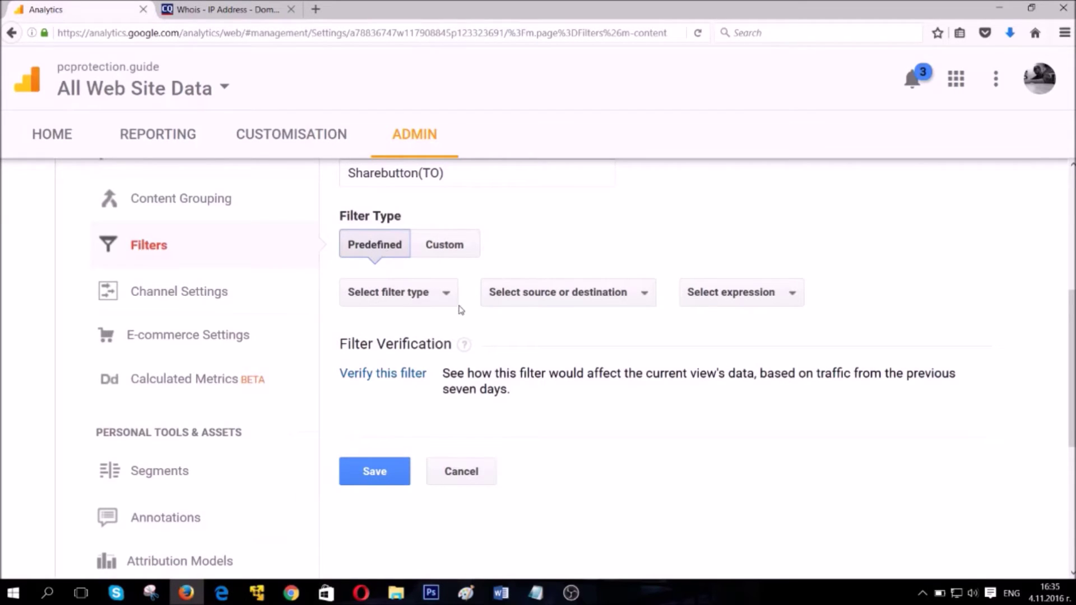
- Set the filter to Exclude traffic from the ISP domain
{"action": "left_click", "coordinate": [446, 293]}
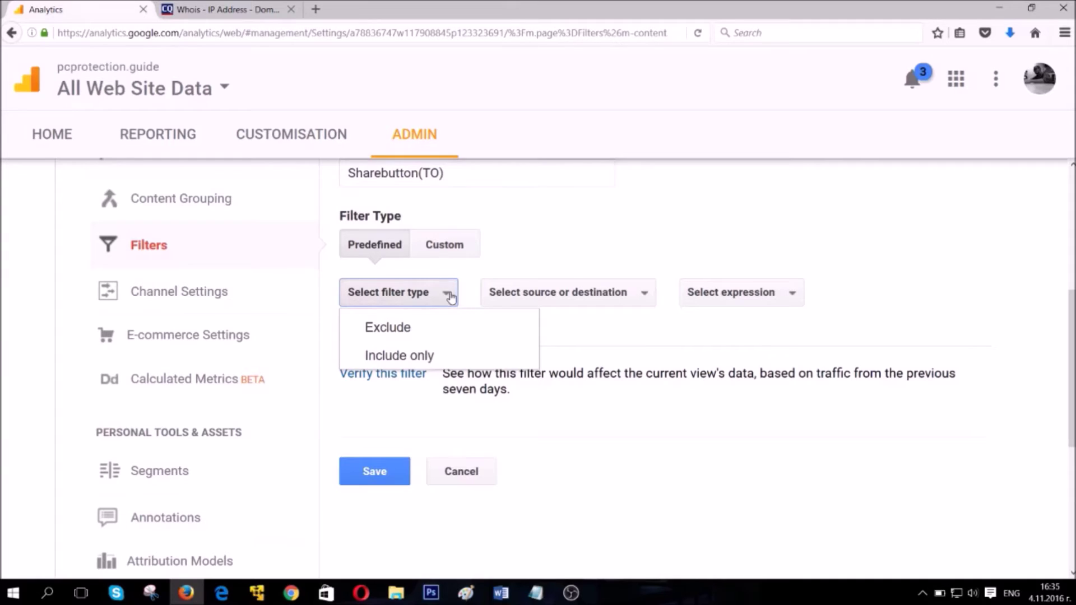
{"action": "left_click", "coordinate": [442, 325]}
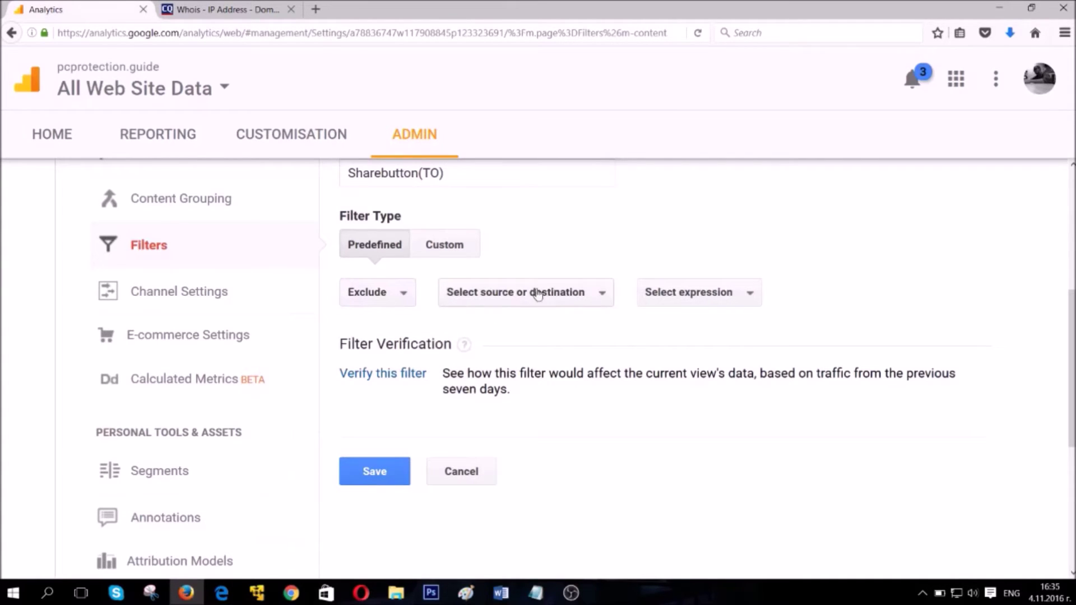
{"action": "left_click", "coordinate": [574, 296]}
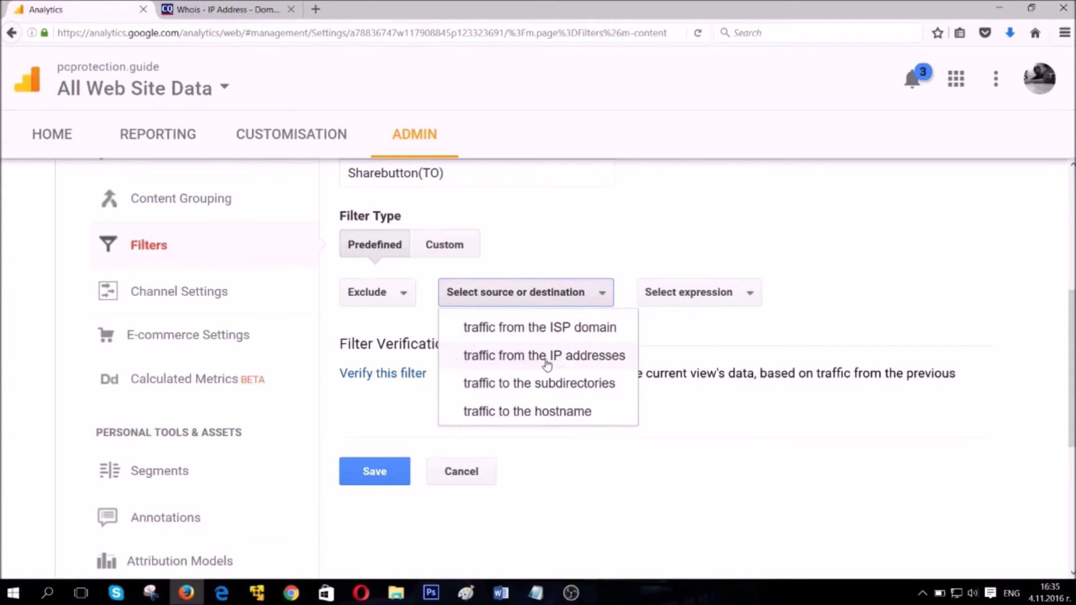
{"action": "left_click", "coordinate": [552, 328]}
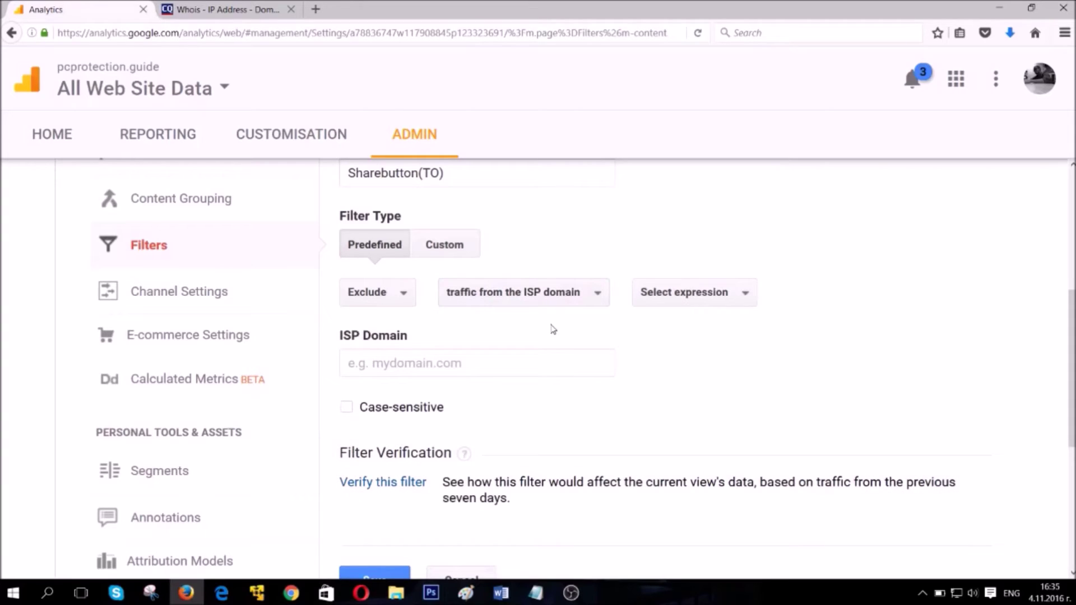
- Enter sharebutton.to as the ISP domain, matching domains 'that begin with' it
{"action": "left_click", "coordinate": [481, 369]}
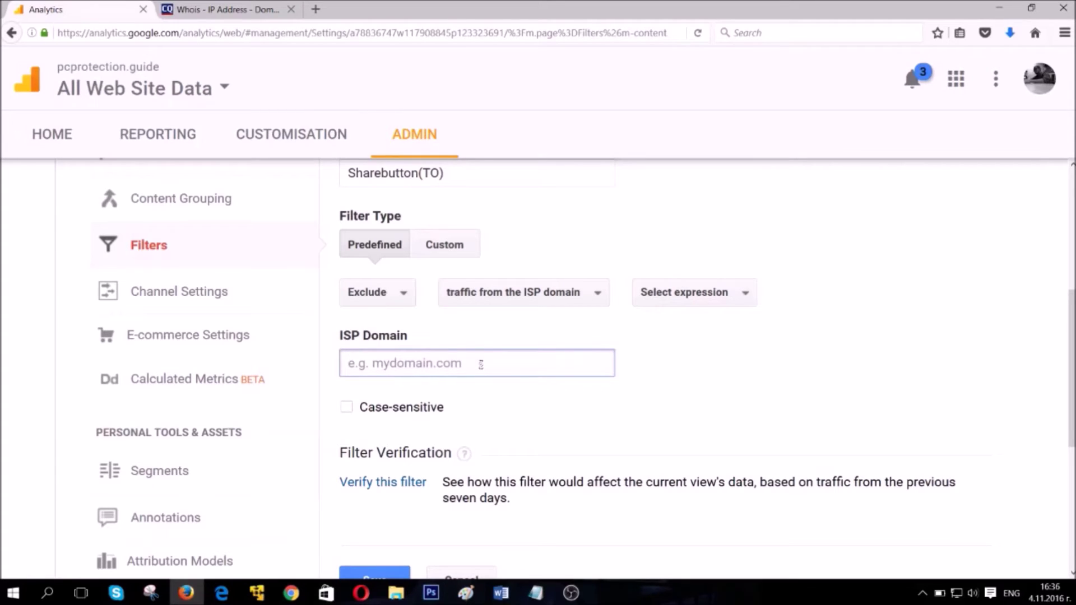
{"action": "type", "text": "share"}
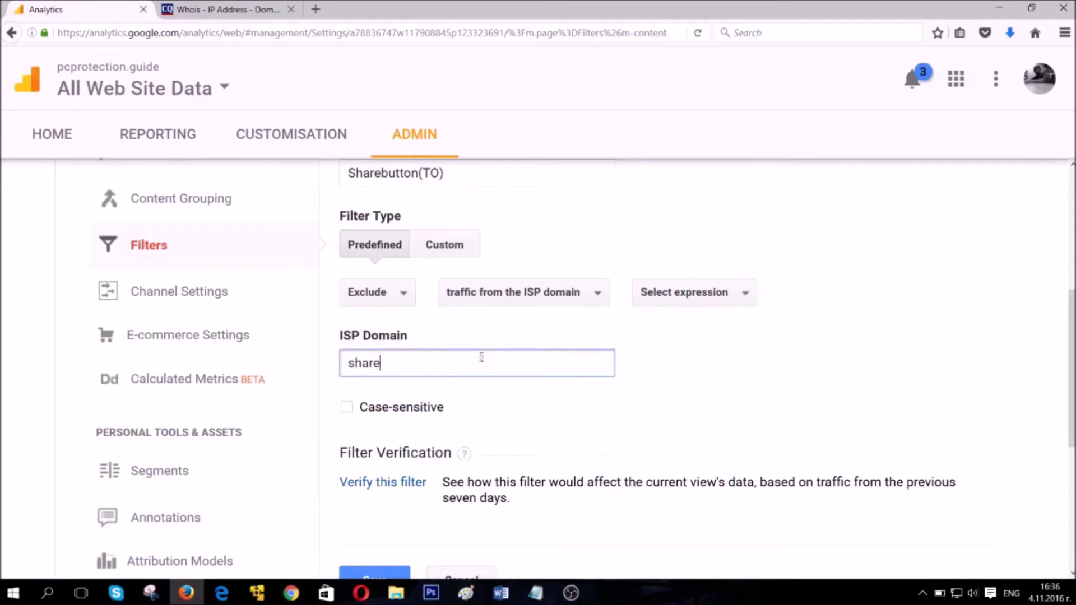
{"action": "type", "text": "button.to"}
{"action": "left_click", "coordinate": [532, 300]}
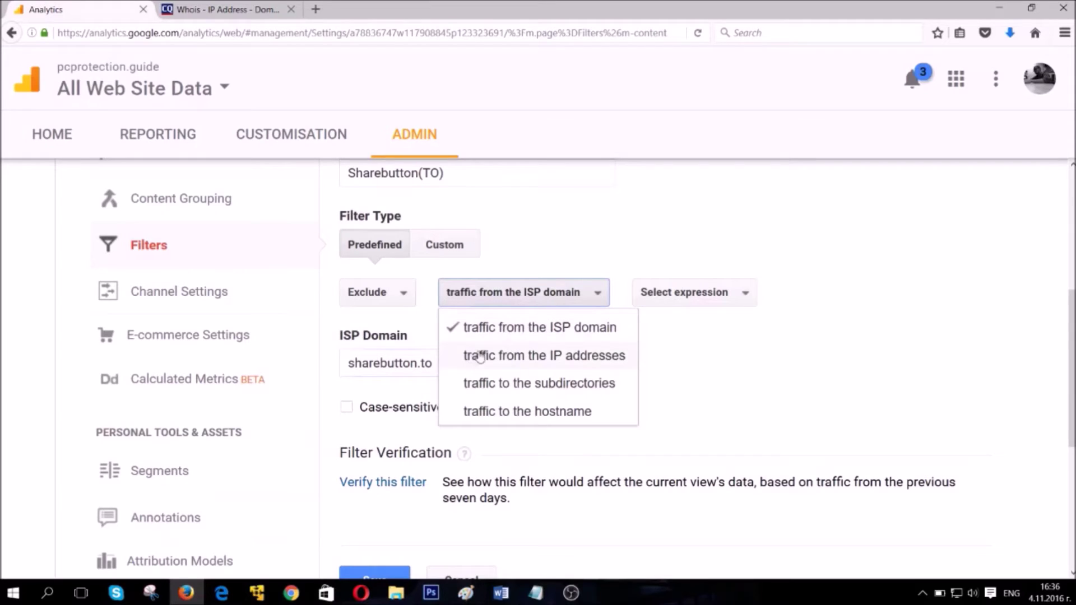
{"action": "left_click", "coordinate": [555, 355]}
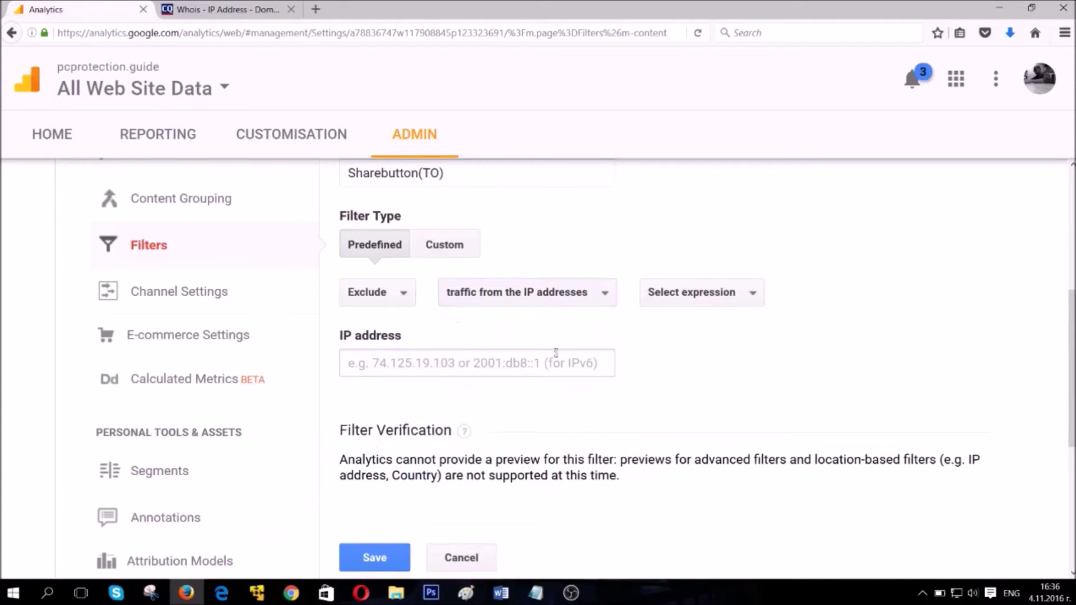
{"action": "left_click", "coordinate": [386, 364]}
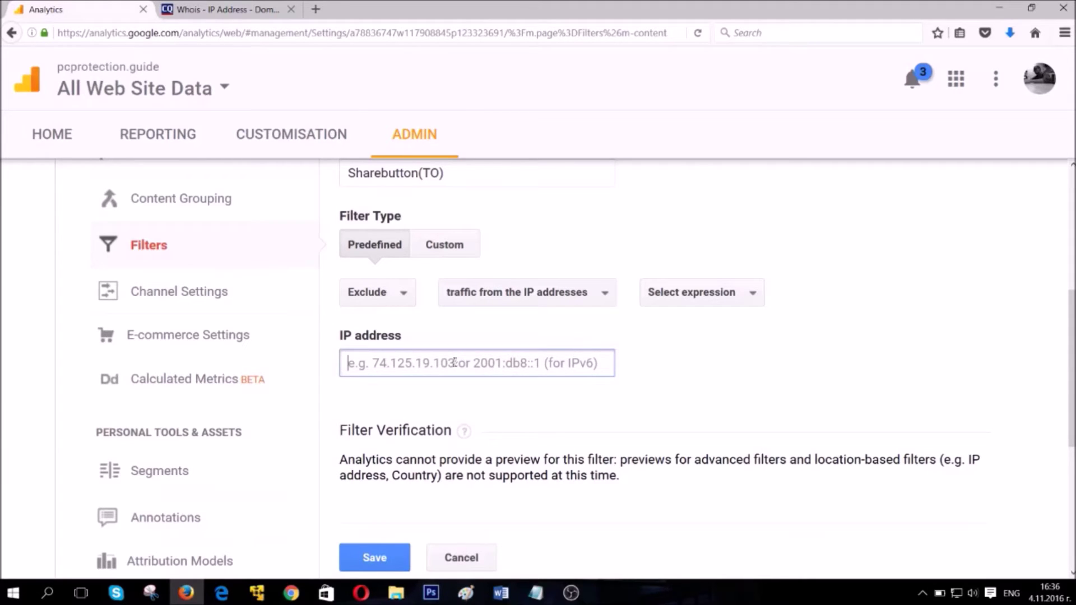
{"action": "left_click", "coordinate": [548, 298]}
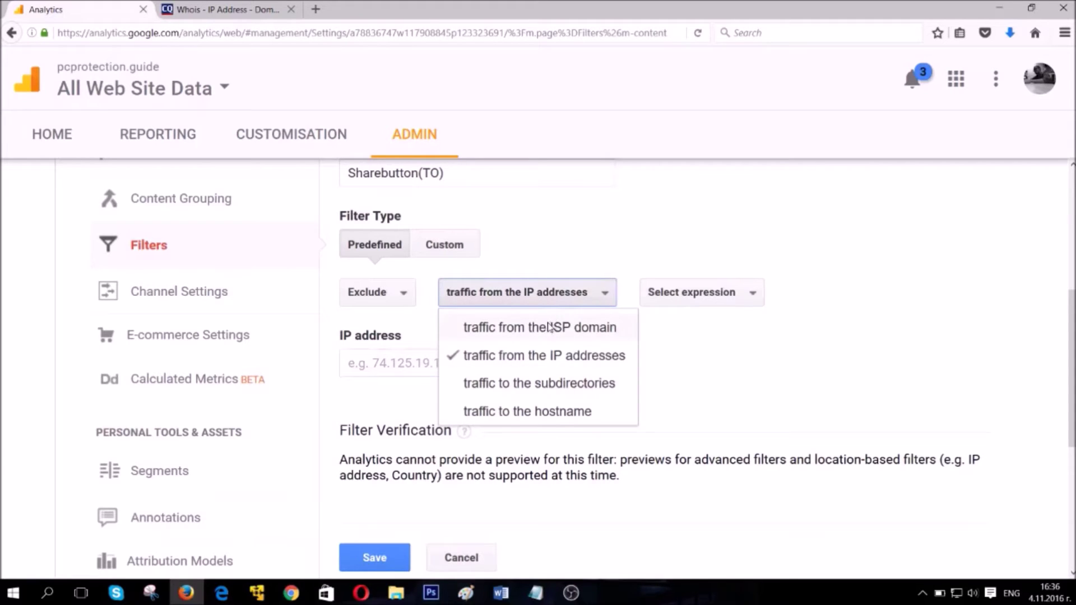
{"action": "left_click", "coordinate": [548, 325]}
{"action": "left_click_drag", "start_coordinate": [351, 365], "coordinate": [456, 365]}
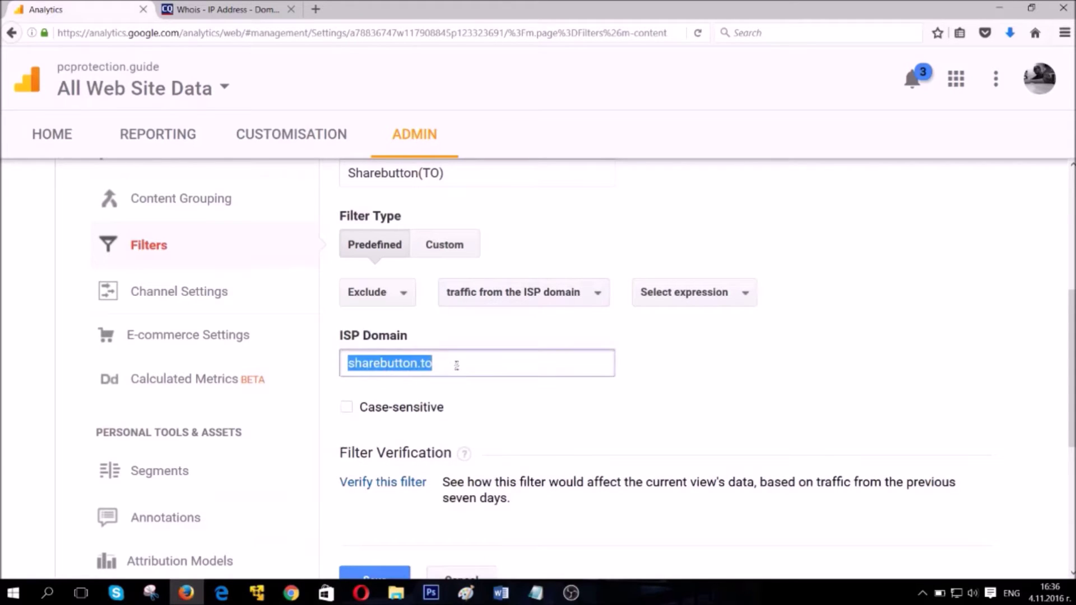
{"action": "left_click", "coordinate": [483, 365]}
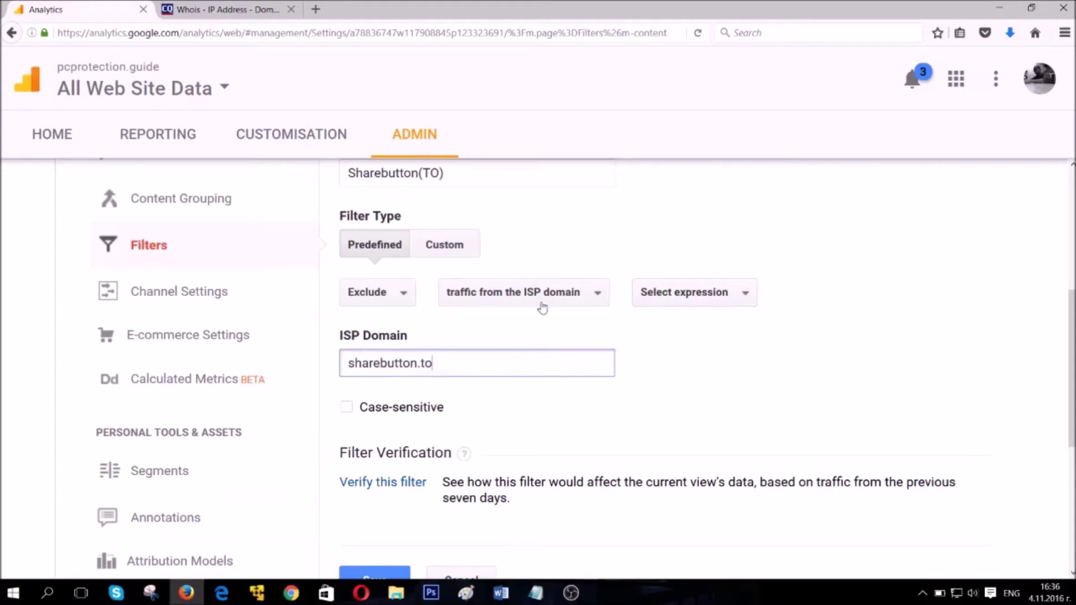
{"action": "left_click", "coordinate": [723, 293]}
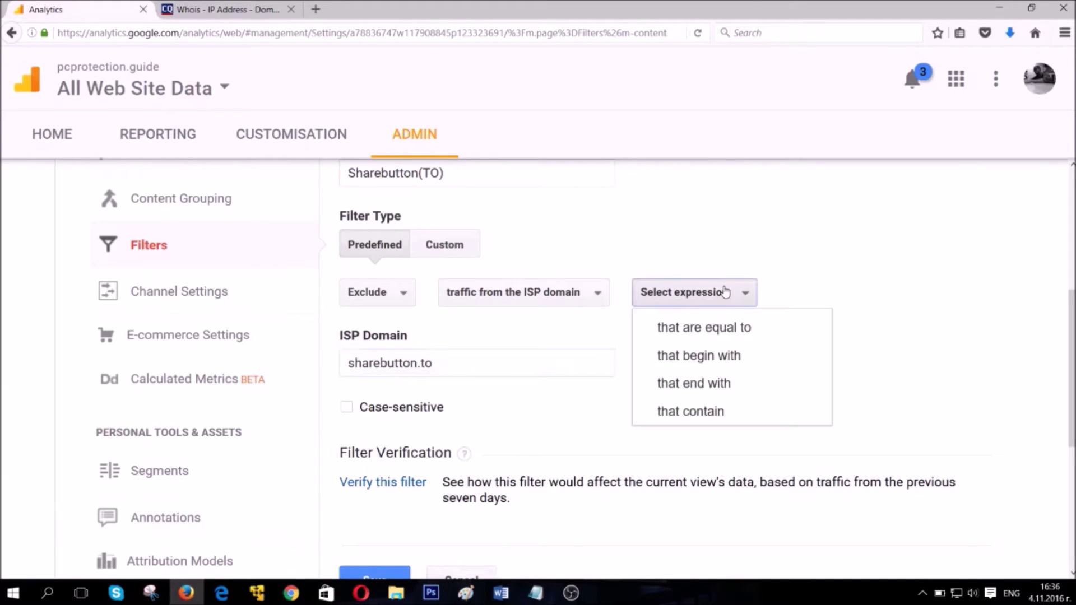
{"action": "left_click", "coordinate": [729, 360]}
- Keep the ISP domain as plain sharebutton.to with 'that begin with', and save the filter
{"action": "left_click_drag", "start_coordinate": [452, 360], "coordinate": [346, 364]}
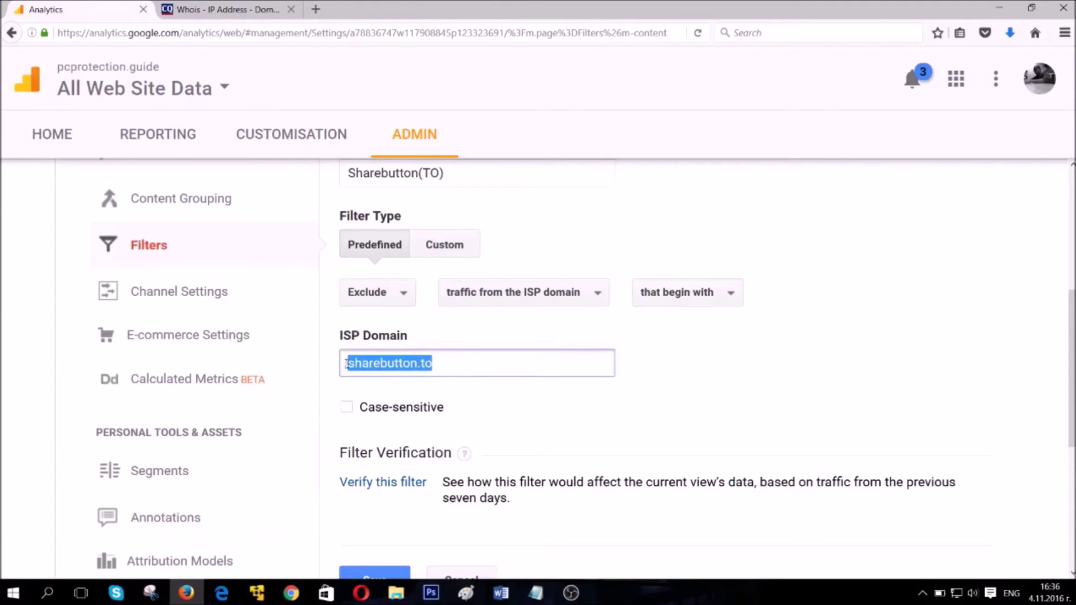
{"action": "left_click", "coordinate": [467, 368]}
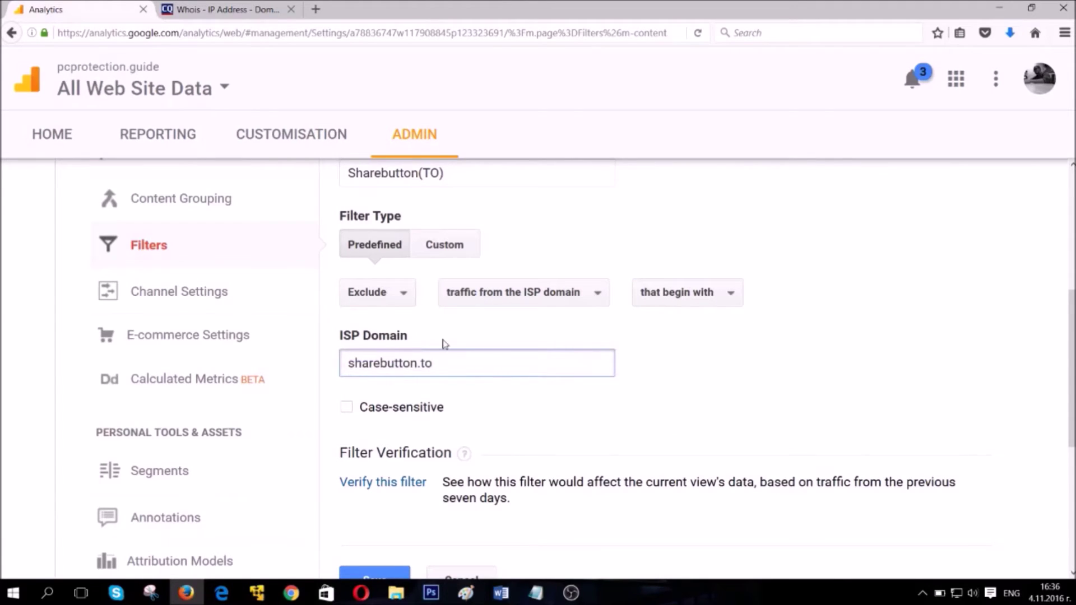
{"action": "type", "text": "/28f32f328238f"}
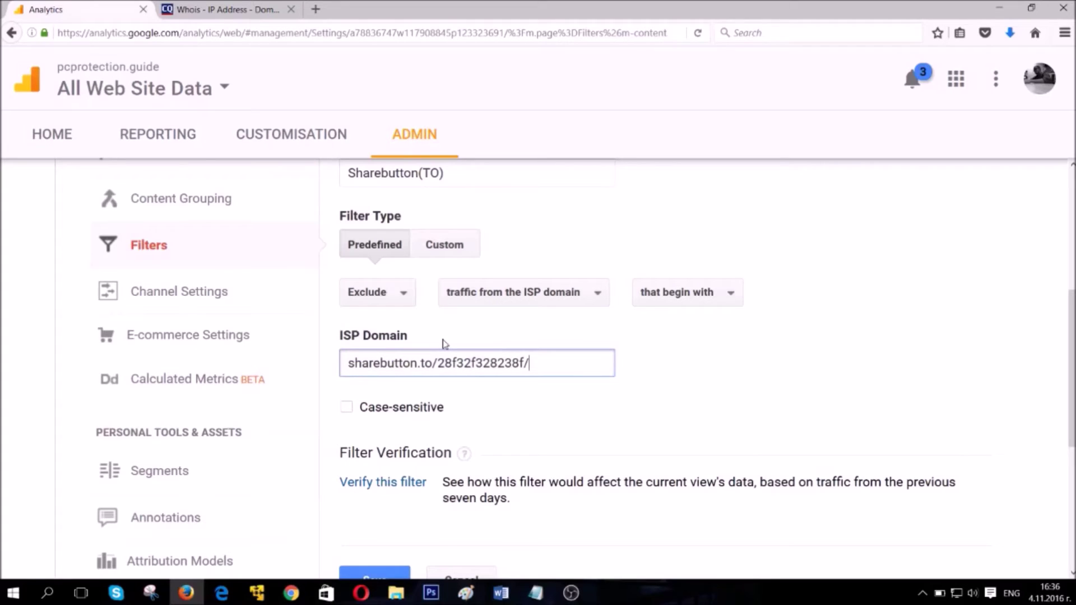
{"action": "type", "text": "/"}
{"action": "left_click_drag", "start_coordinate": [530, 363], "coordinate": [436, 363]}
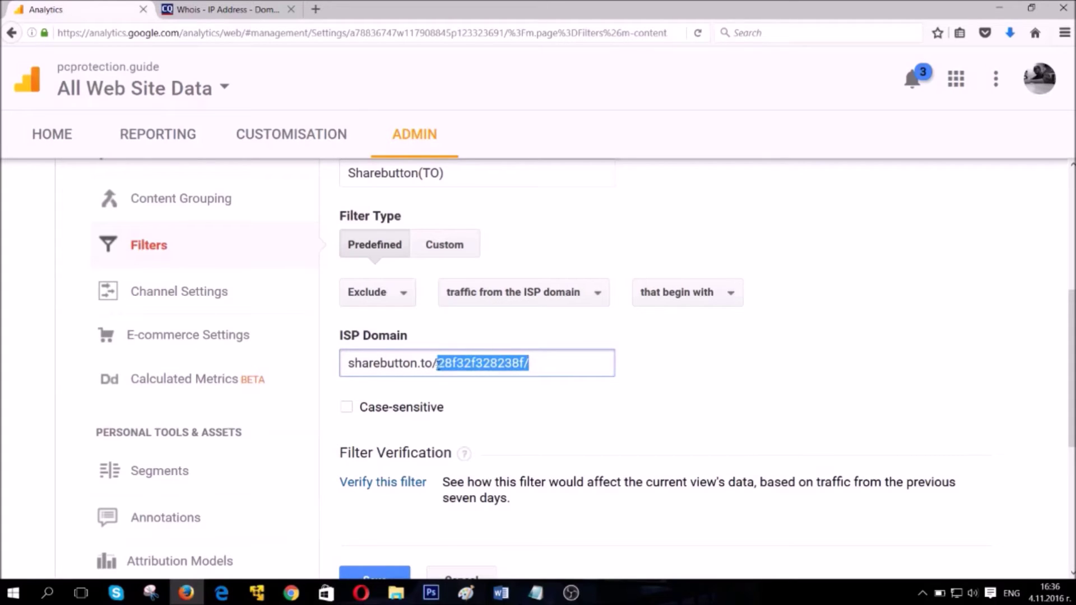
{"action": "key", "text": "BackSpace"}
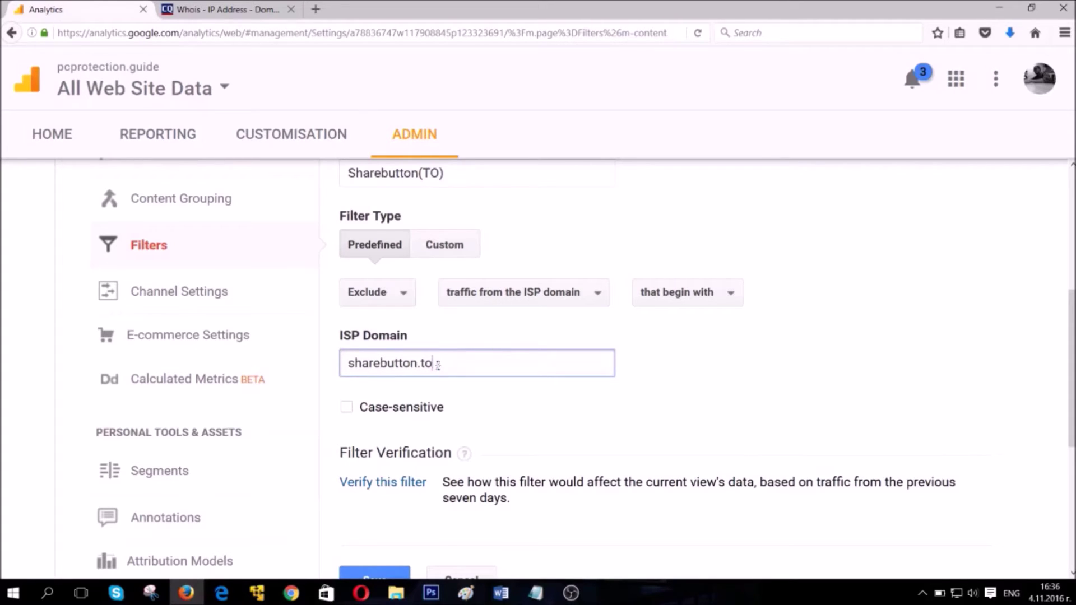
{"action": "left_click", "coordinate": [651, 298]}
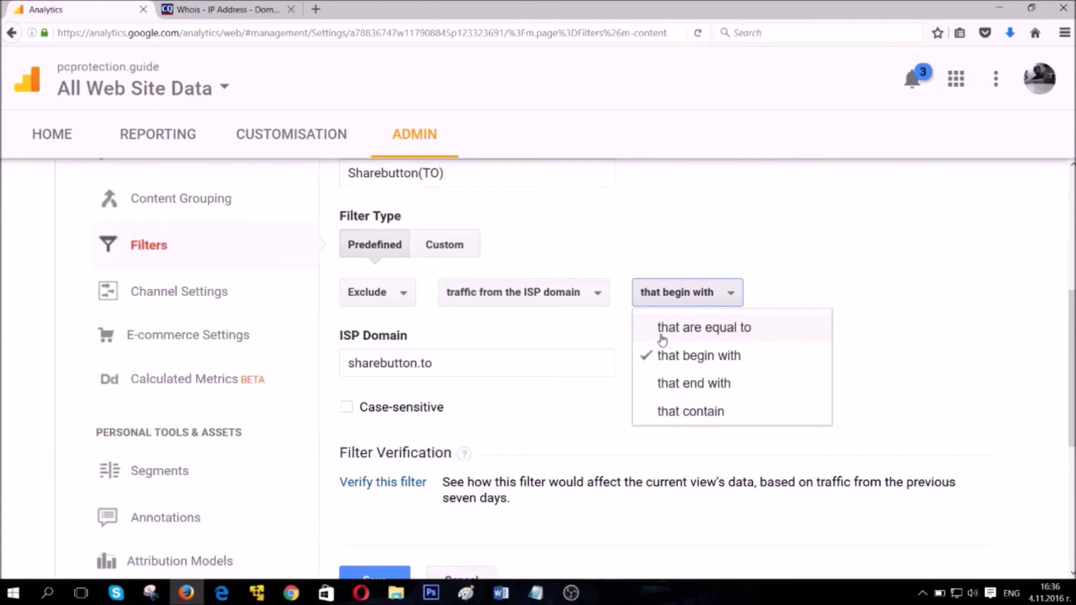
{"action": "left_click", "coordinate": [575, 355]}
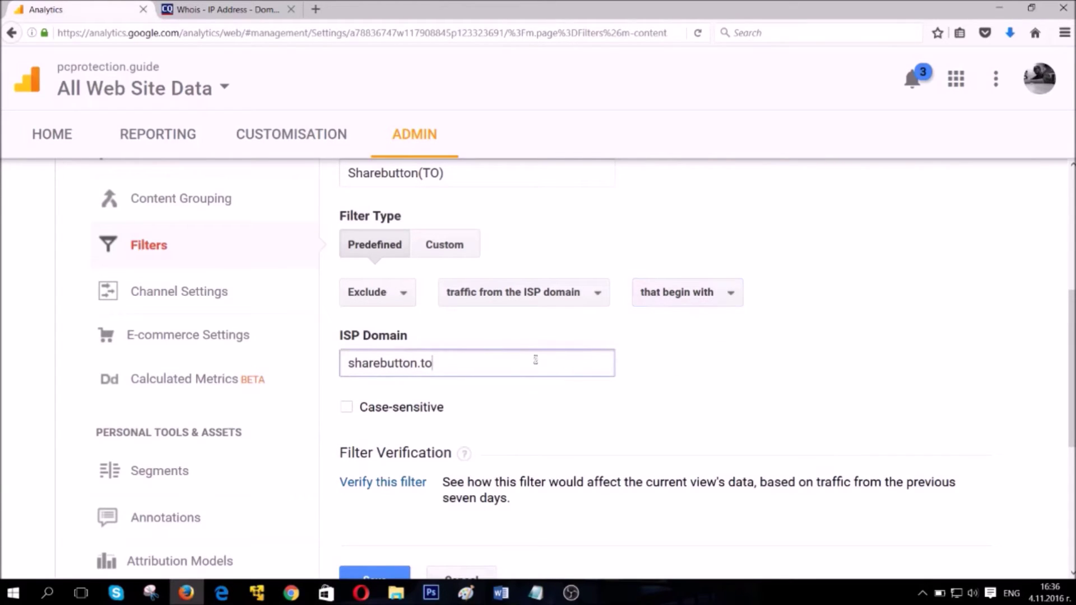
{"action": "scroll", "coordinate": [535, 361], "scroll_direction": "down", "scroll_amount": 3}
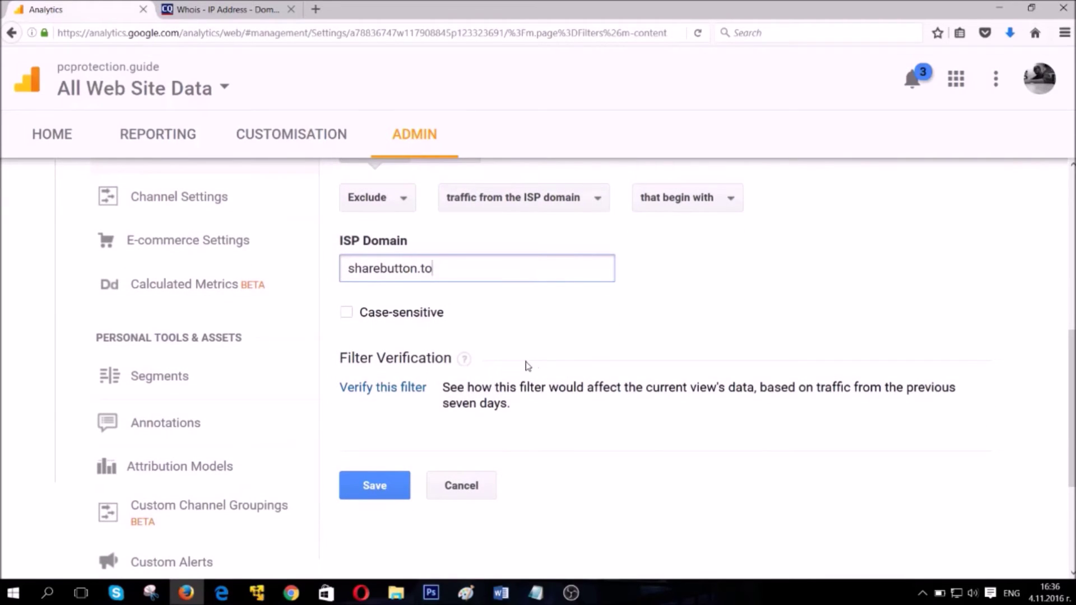
{"action": "left_click", "coordinate": [384, 492]}
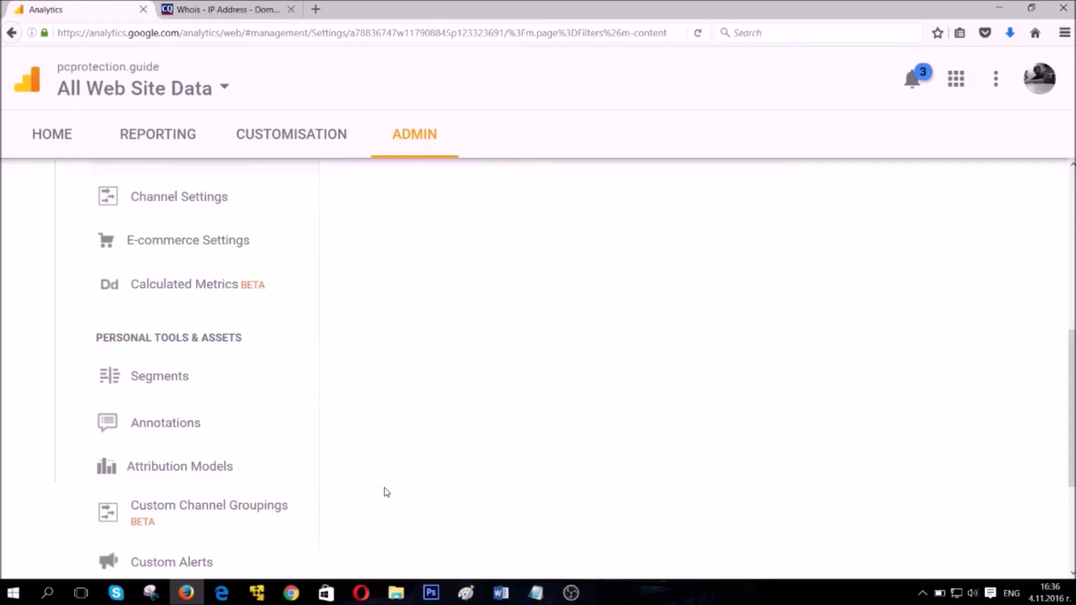
- Confirm Sharebutton(TO) appears as an Exclude filter, then switch to the Whois lookup tab
{"action": "scroll", "coordinate": [394, 447], "scroll_direction": "up", "scroll_amount": 1}
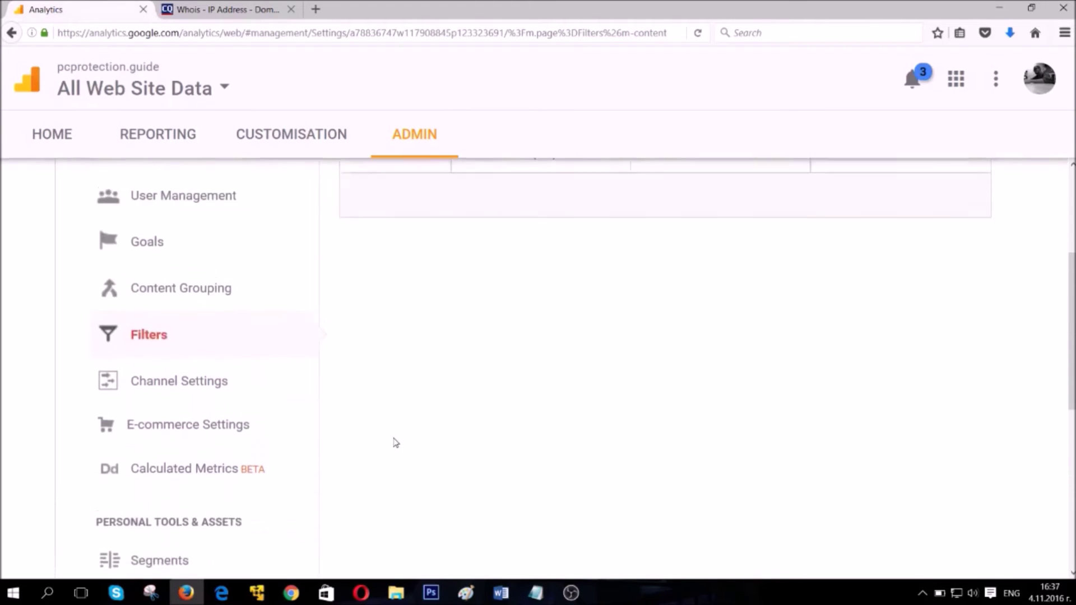
{"action": "scroll", "coordinate": [396, 443], "scroll_direction": "up", "scroll_amount": 5}
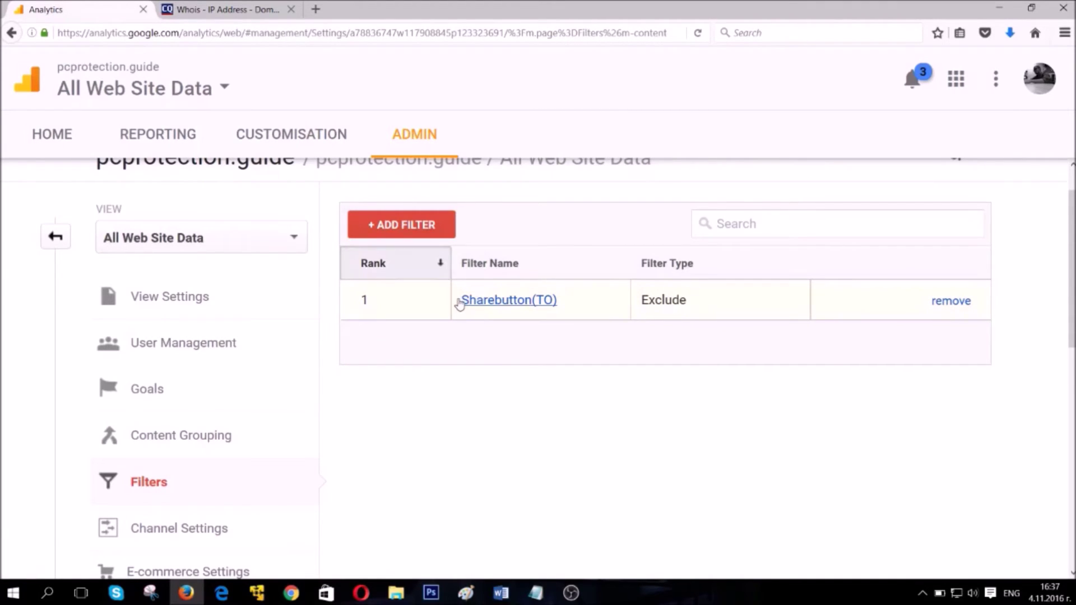
{"action": "scroll", "coordinate": [456, 302], "scroll_direction": "up", "scroll_amount": 1}
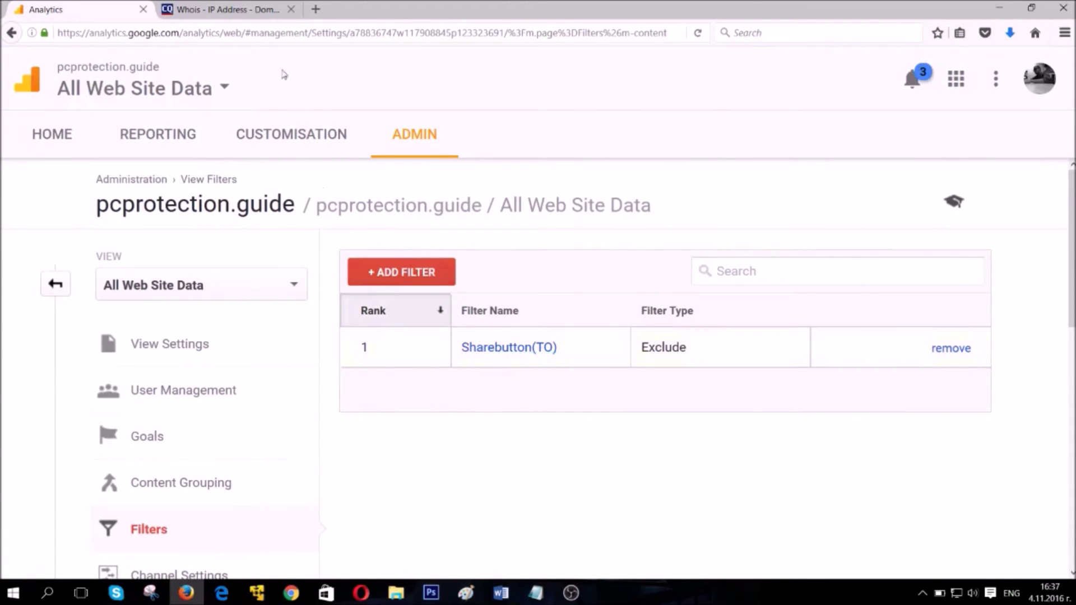
{"action": "left_click", "coordinate": [220, 13]}
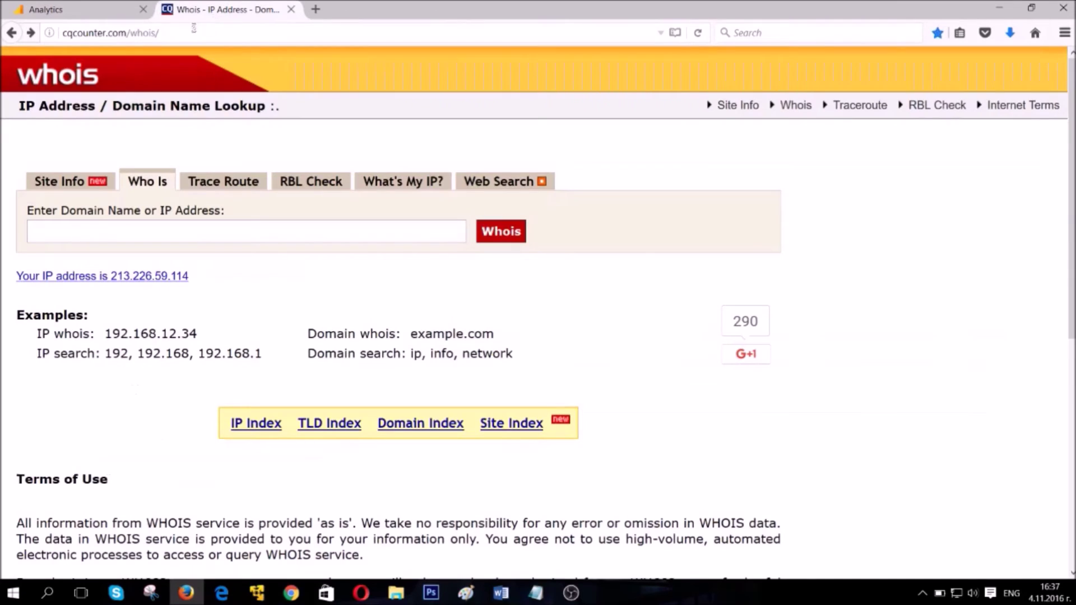
- Run a Whois lookup for sharebutton.to
{"action": "left_click", "coordinate": [65, 30]}
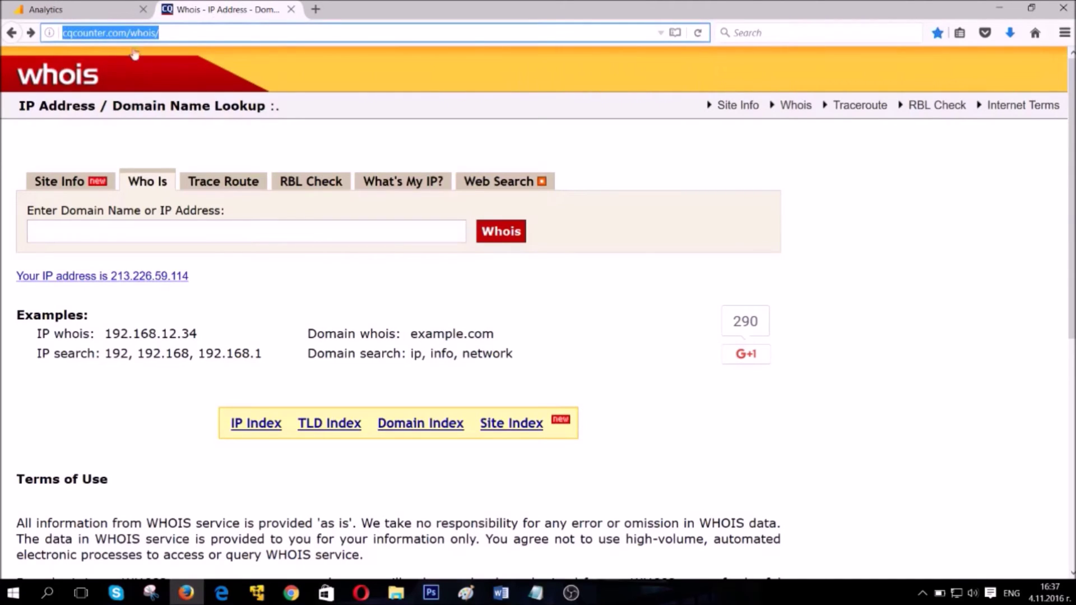
{"action": "left_click", "coordinate": [131, 32]}
{"action": "left_click_drag", "start_coordinate": [131, 31], "coordinate": [160, 30]}
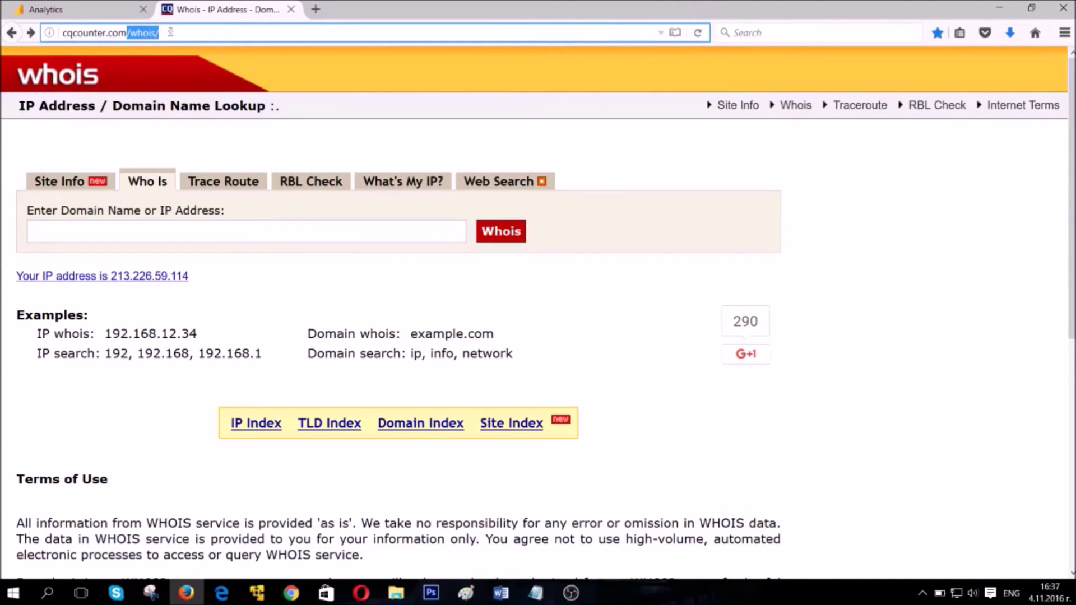
{"action": "left_click", "coordinate": [167, 232]}
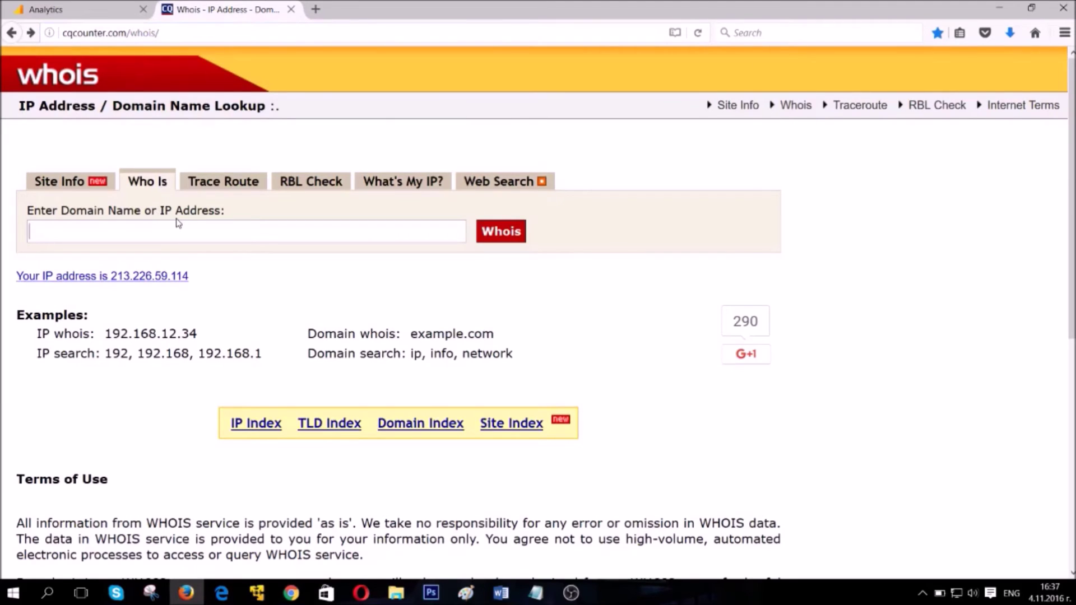
{"action": "type", "text": "shareb"}
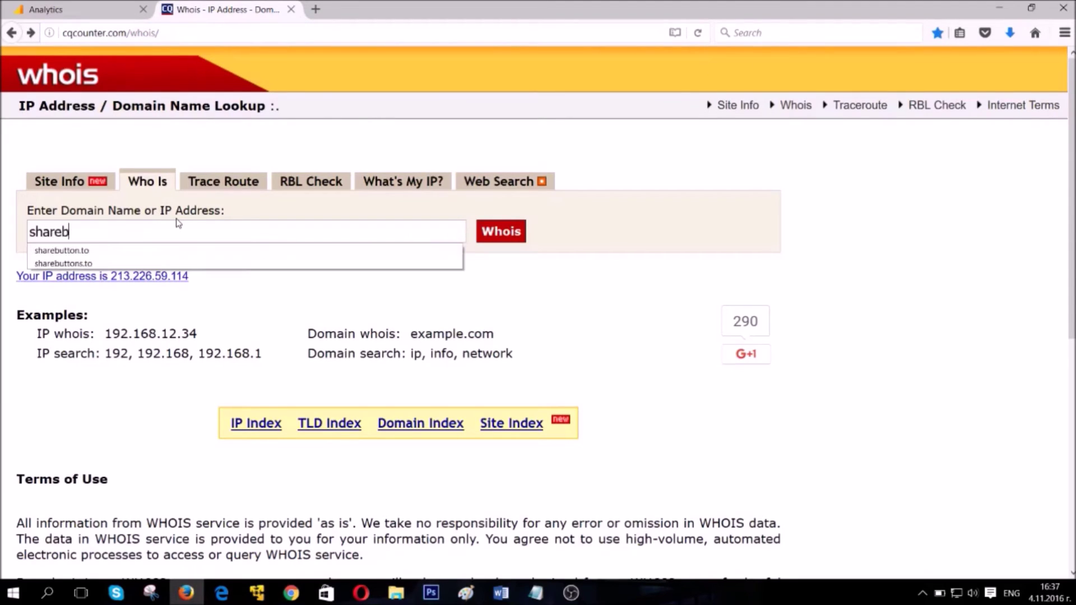
{"action": "type", "text": "utton.to"}
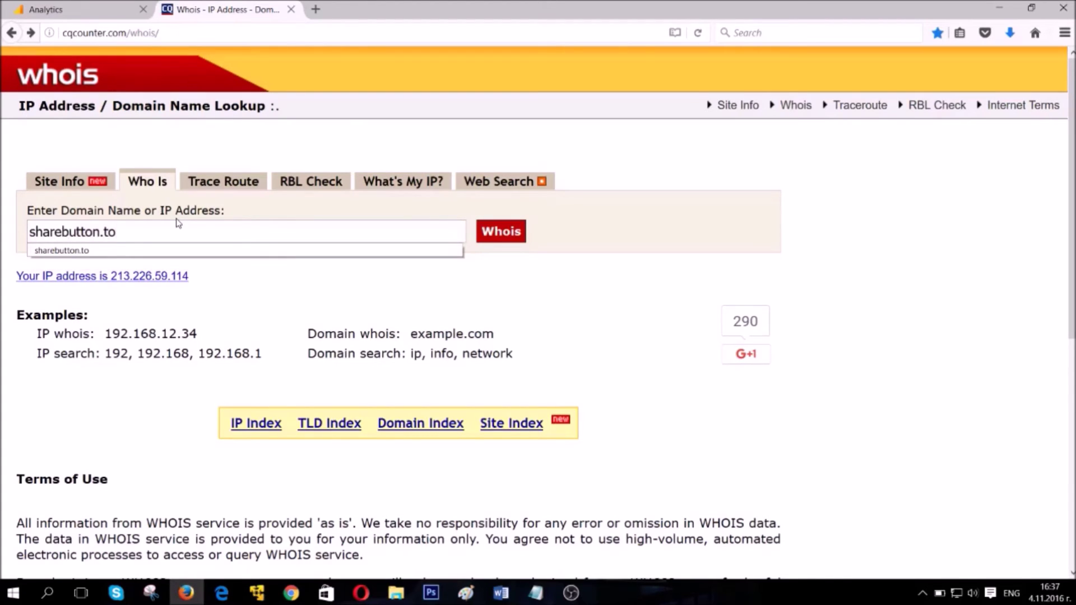
{"action": "left_click", "coordinate": [492, 235]}
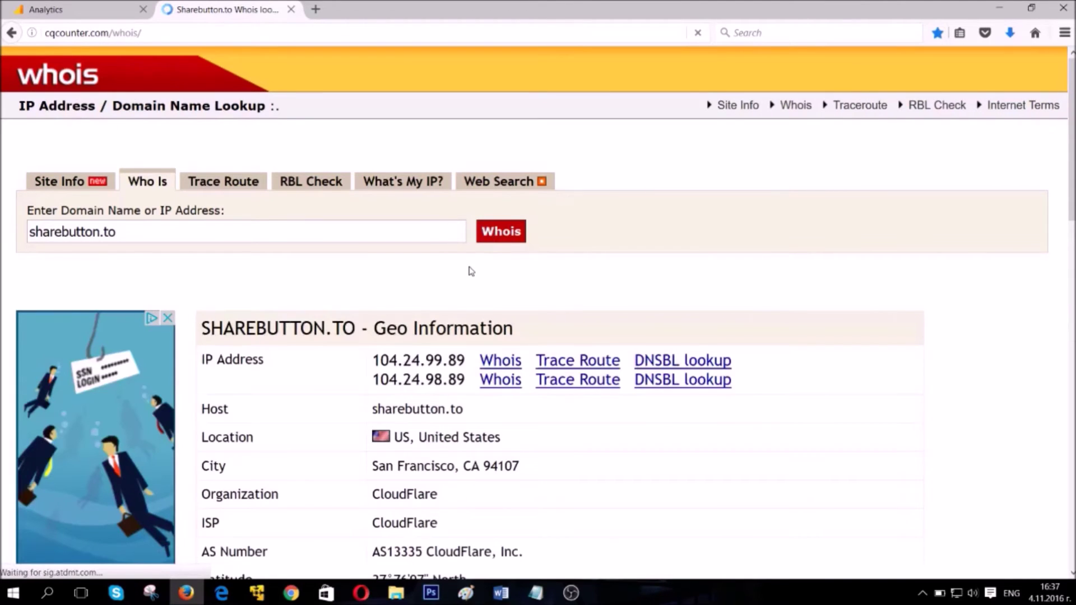
- Open the Trace Route for IP 104.24.99.89 in a new tab
{"action": "scroll", "coordinate": [471, 271], "scroll_direction": "down", "scroll_amount": 4}
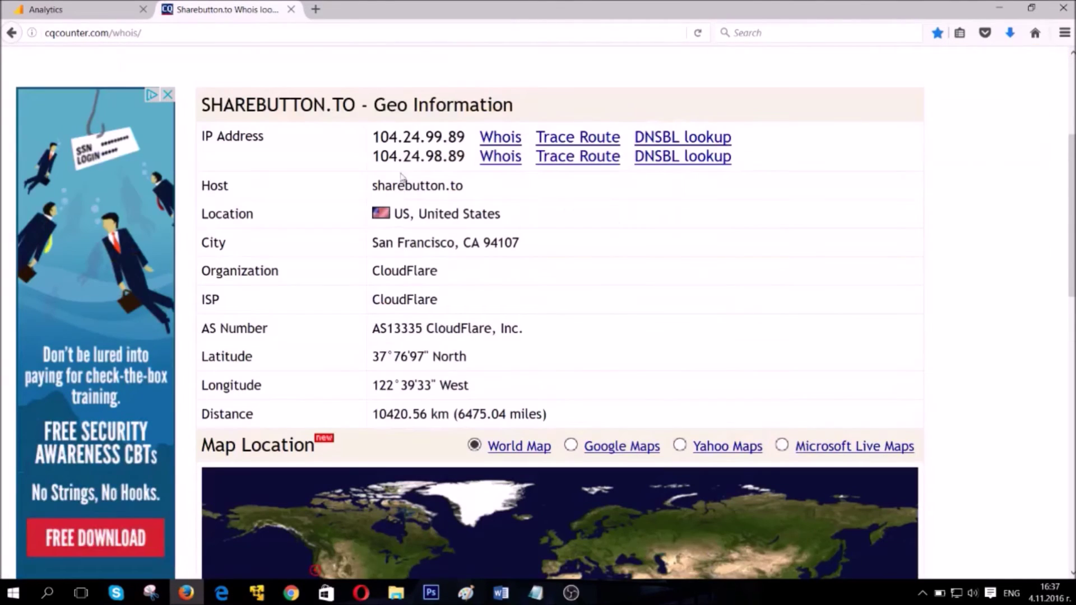
{"action": "left_click_drag", "start_coordinate": [373, 136], "coordinate": [465, 137]}
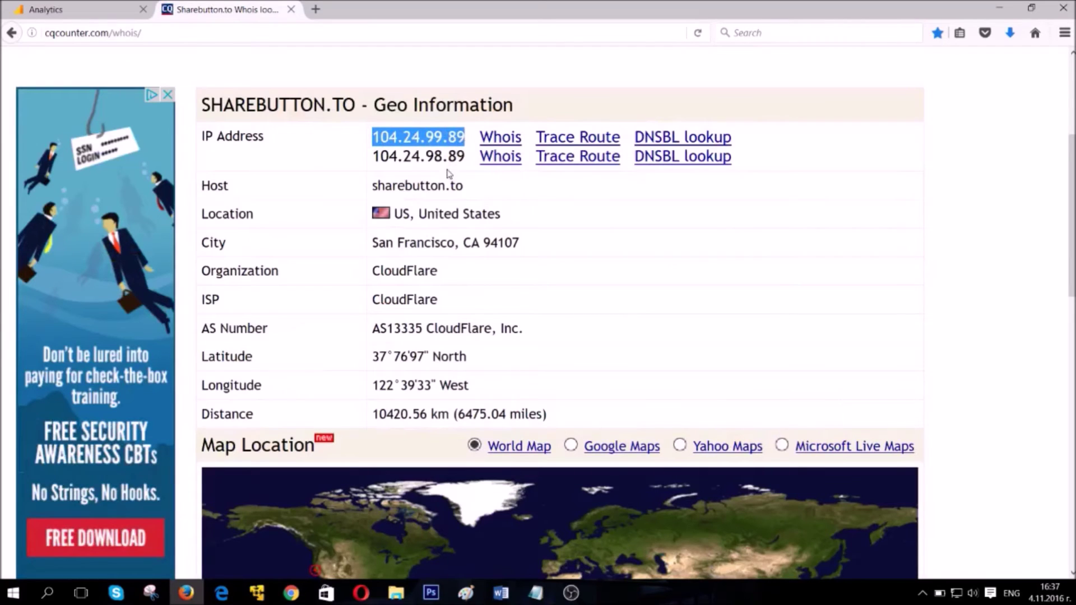
{"action": "right_click", "coordinate": [573, 141]}
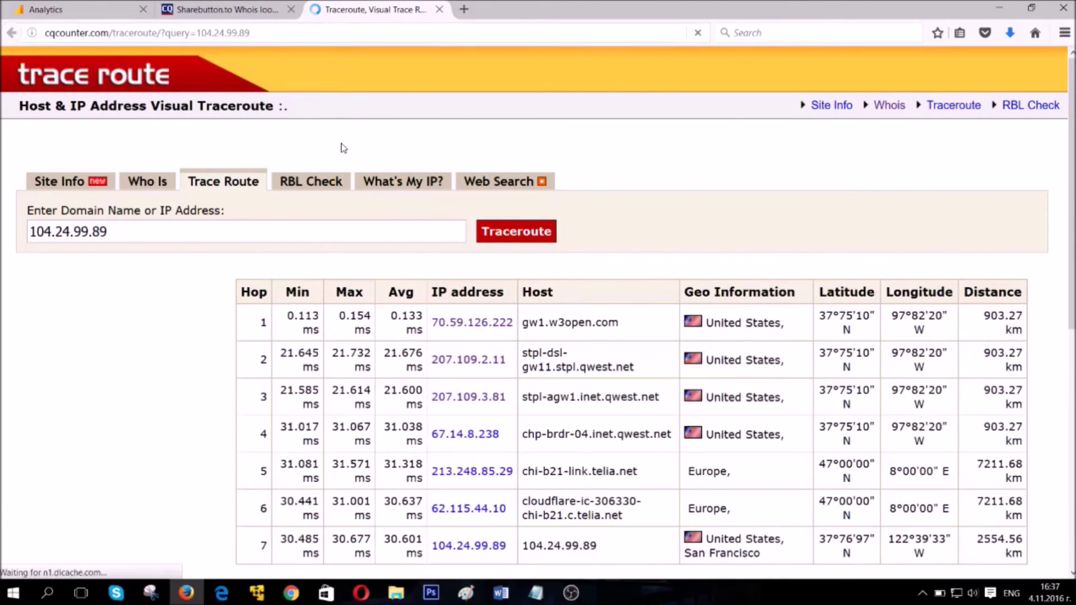
{"action": "scroll", "coordinate": [344, 148], "scroll_direction": "down", "scroll_amount": 4}
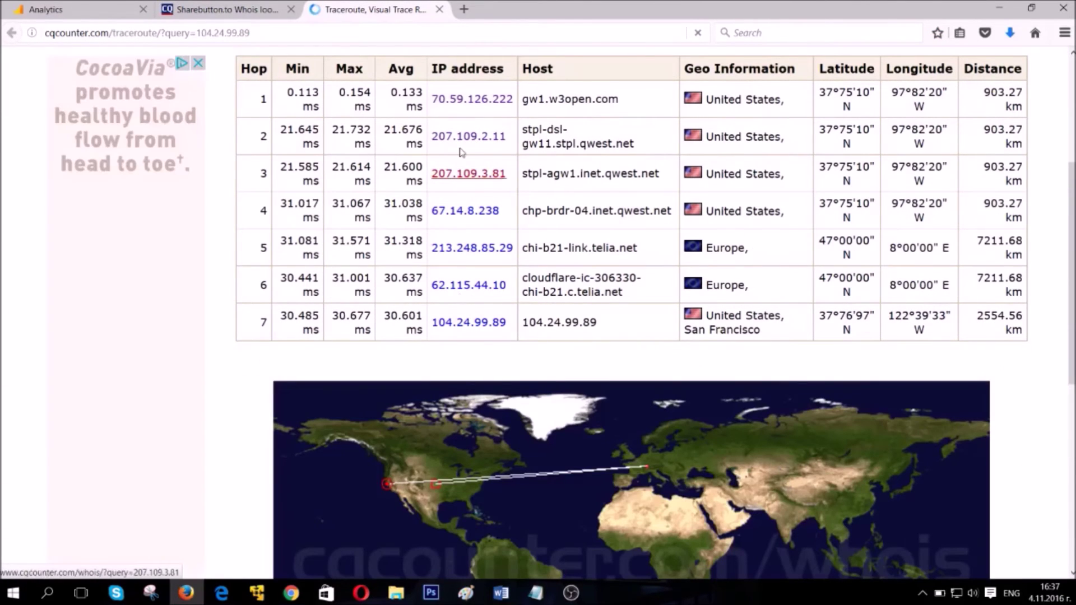
- Close the traceroute tab and review sharebutton.to's related domains, Sharebutton.com and Sharebutton.net
{"action": "left_click", "coordinate": [246, 6]}
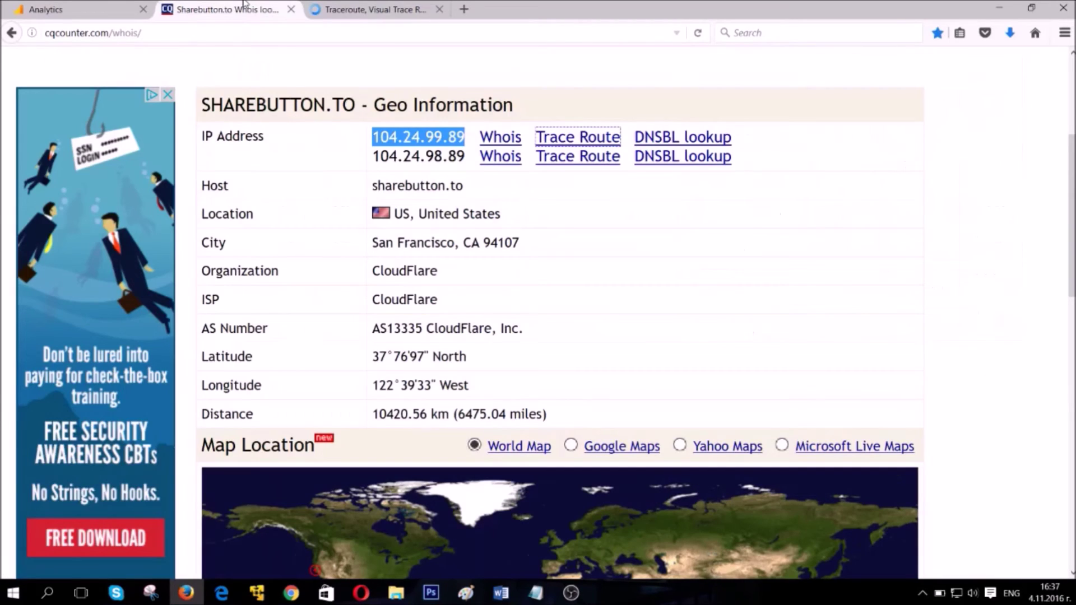
{"action": "left_click", "coordinate": [439, 8]}
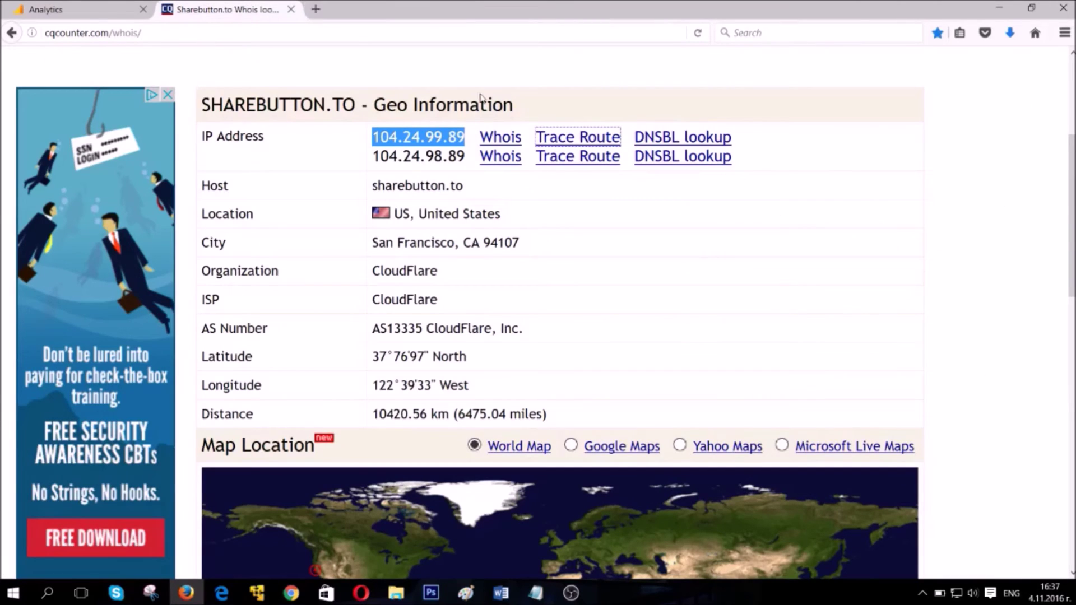
{"action": "left_click", "coordinate": [400, 146]}
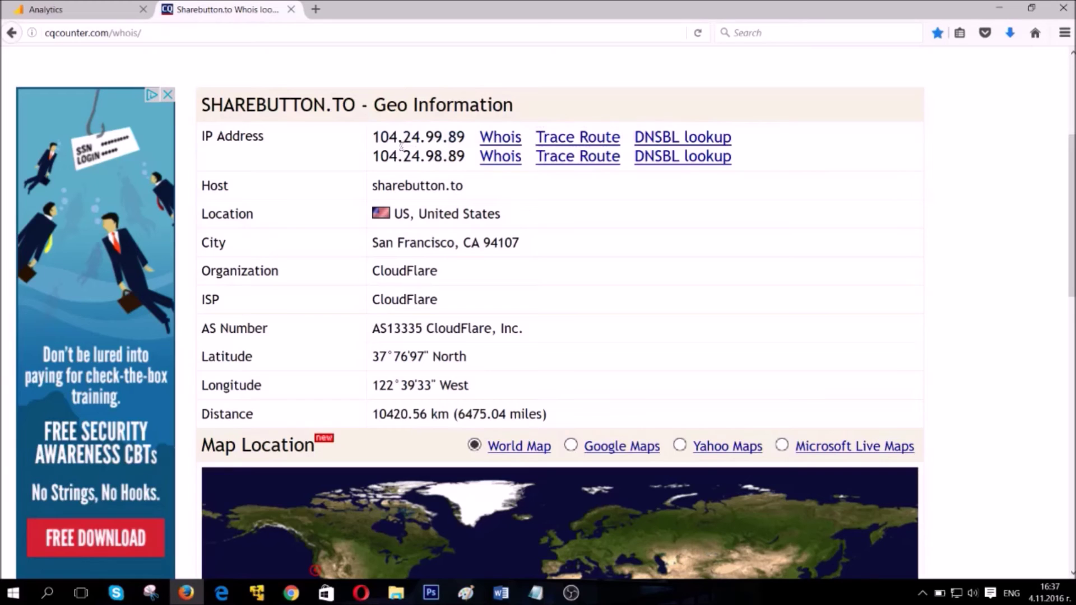
{"action": "left_click_drag", "start_coordinate": [465, 186], "coordinate": [372, 187]}
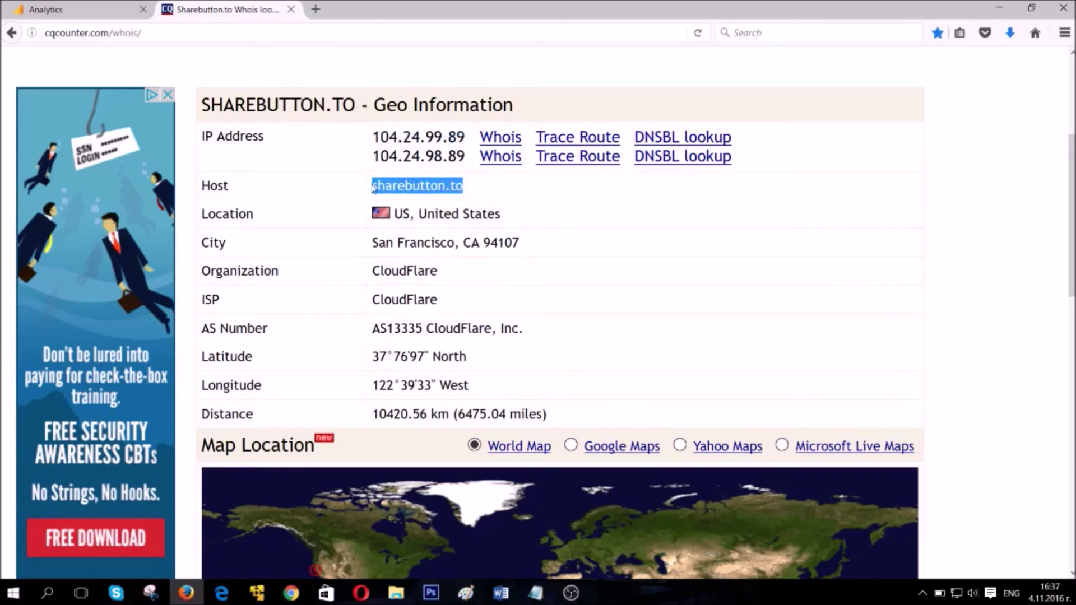
{"action": "scroll", "coordinate": [365, 186], "scroll_direction": "down", "scroll_amount": 12}
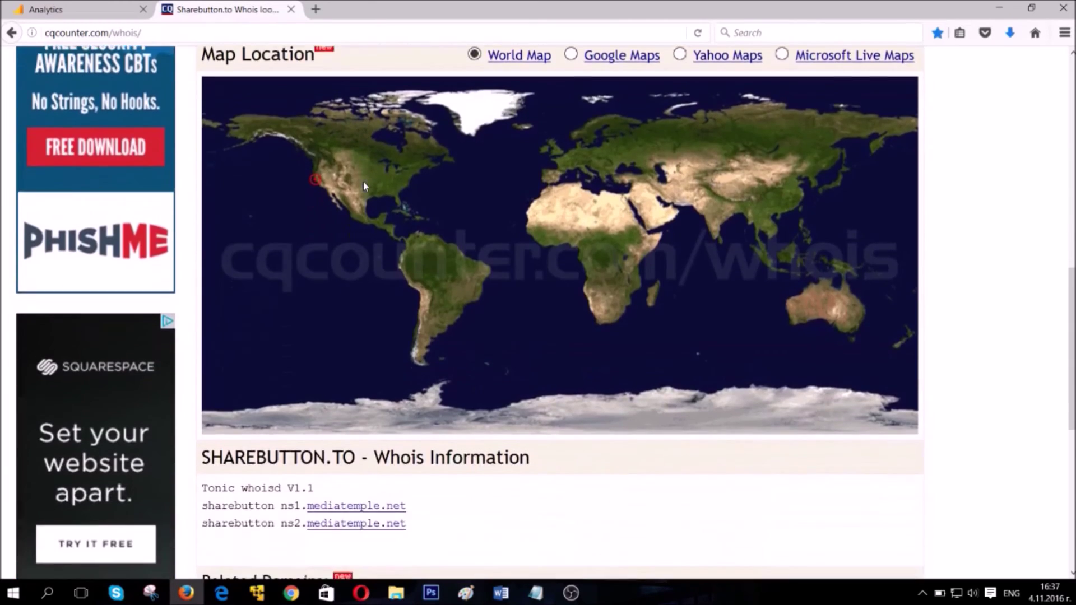
{"action": "scroll", "coordinate": [365, 186], "scroll_direction": "down", "scroll_amount": 1}
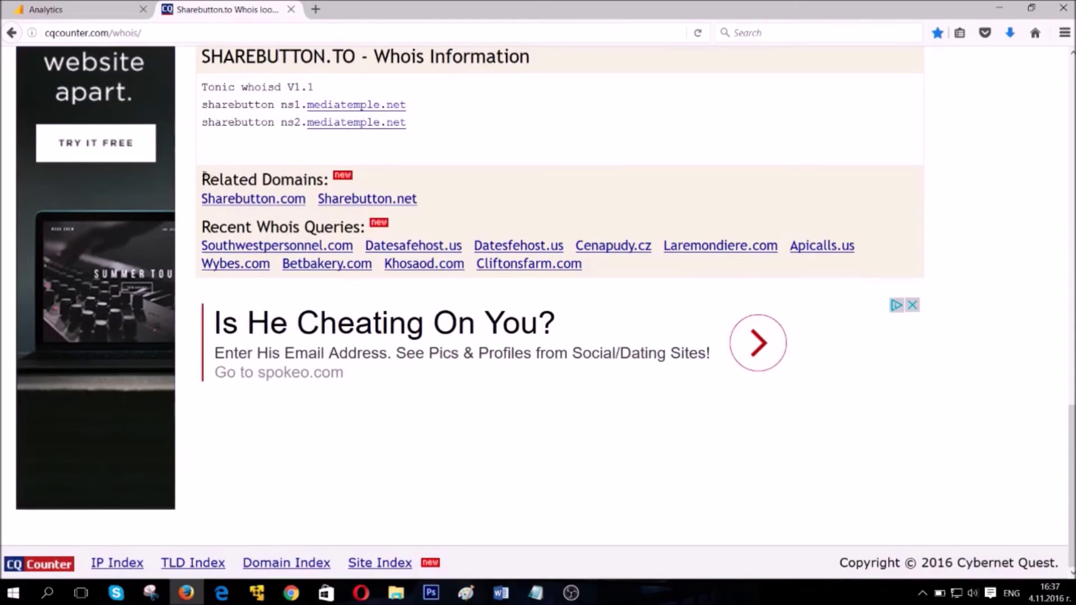
{"action": "left_click_drag", "start_coordinate": [201, 177], "coordinate": [436, 210]}
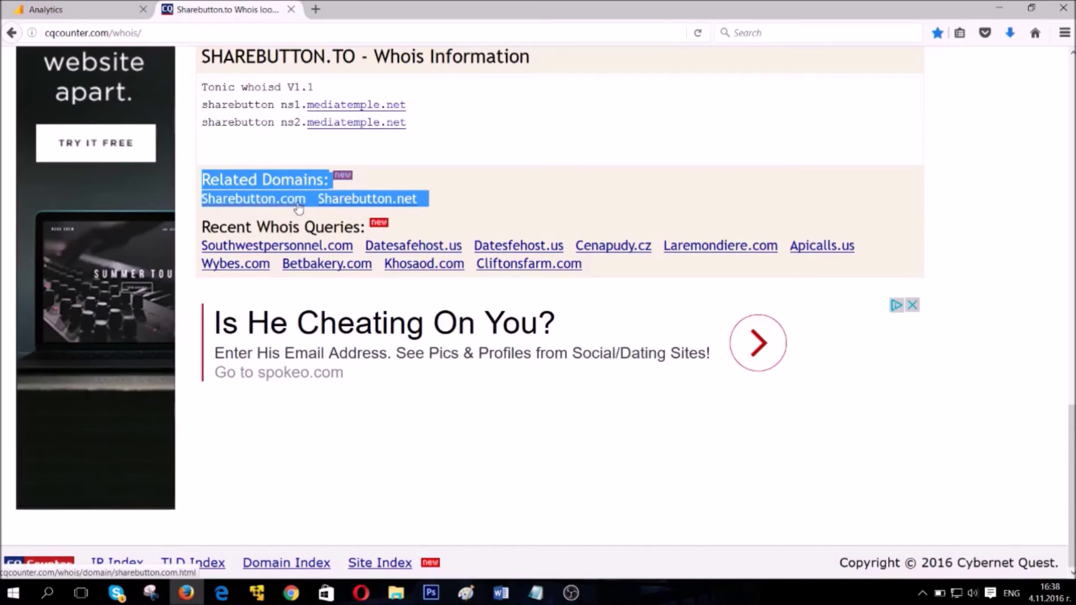
{"action": "left_click", "coordinate": [433, 155]}
- Open Sharebutton.net's whois record in a new tab and select its domain name
{"action": "right_click", "coordinate": [400, 203]}
{"action": "left_click", "coordinate": [414, 212]}
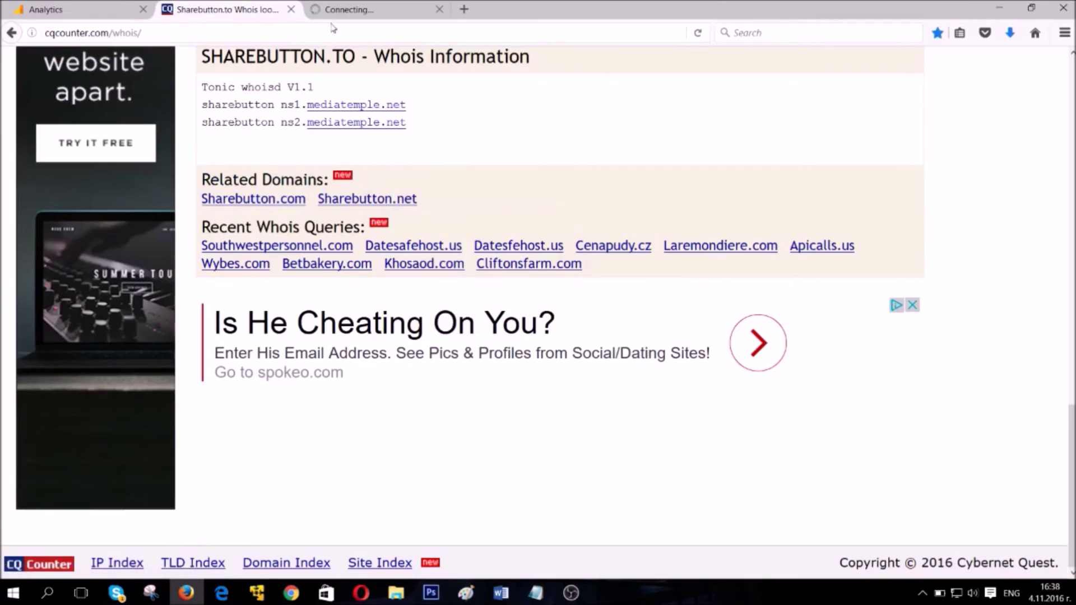
{"action": "left_click", "coordinate": [335, 9]}
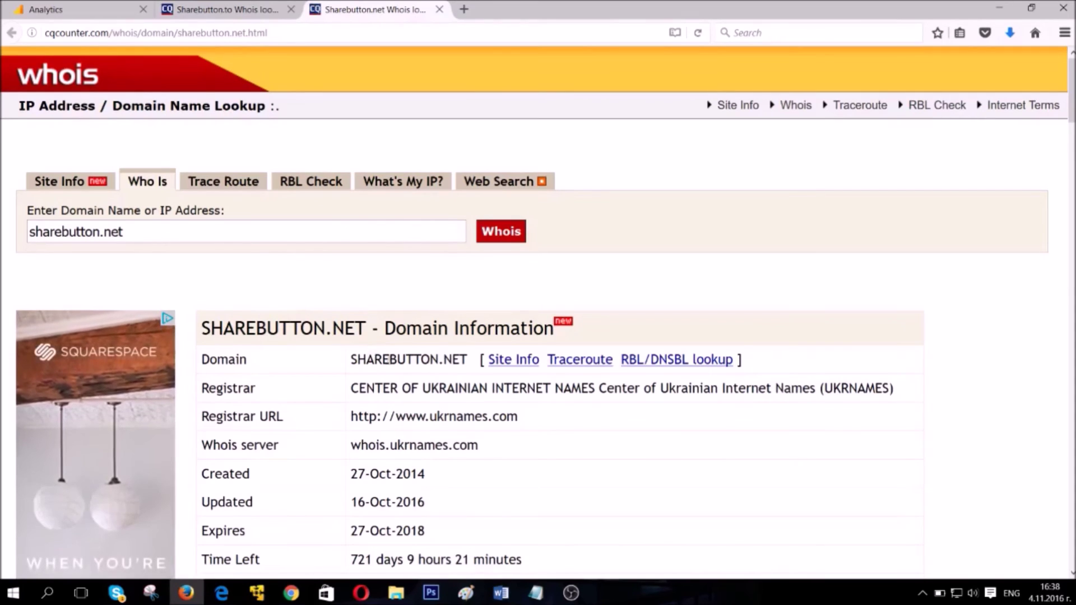
{"action": "scroll", "coordinate": [175, 303], "scroll_direction": "down", "scroll_amount": 3}
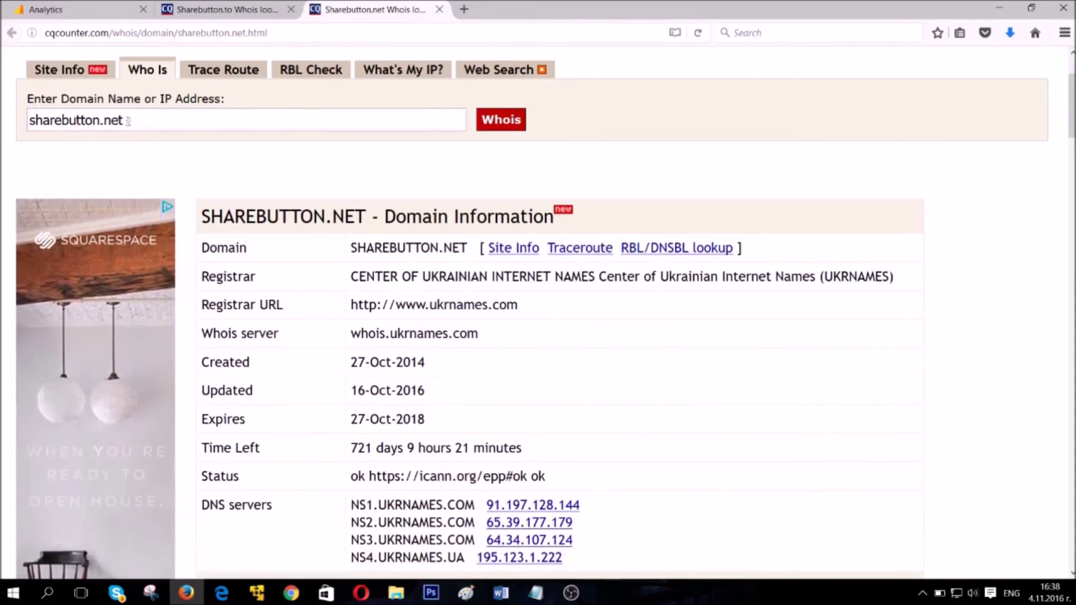
{"action": "left_click_drag", "start_coordinate": [127, 121], "coordinate": [12, 122]}
{"action": "key", "text": "ctrl+c"}
- Visit the sharebutton.net website, close it, and return to the Analytics filter list
{"action": "key", "text": "ctrl+t"}
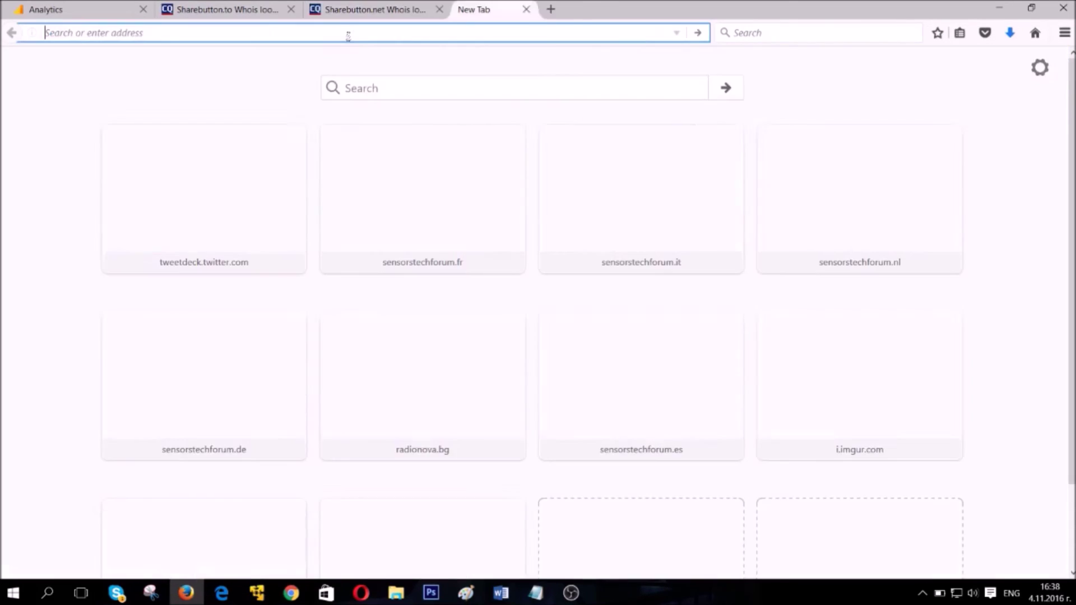
{"action": "key", "text": "ctrl+v"}
{"action": "key", "text": "Return"}
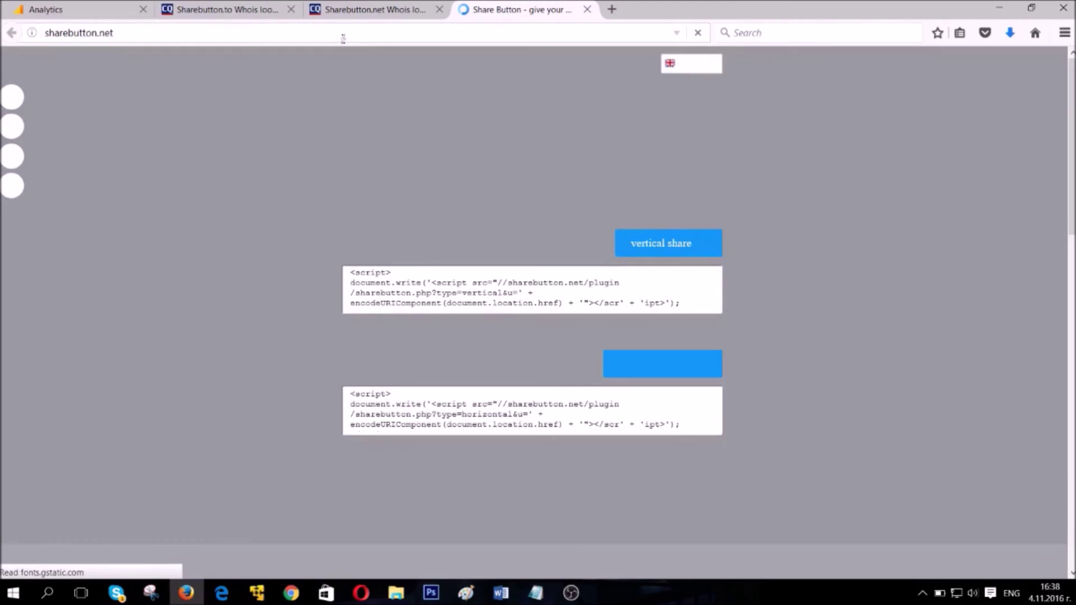
{"action": "left_click_drag", "start_coordinate": [350, 273], "coordinate": [681, 304]}
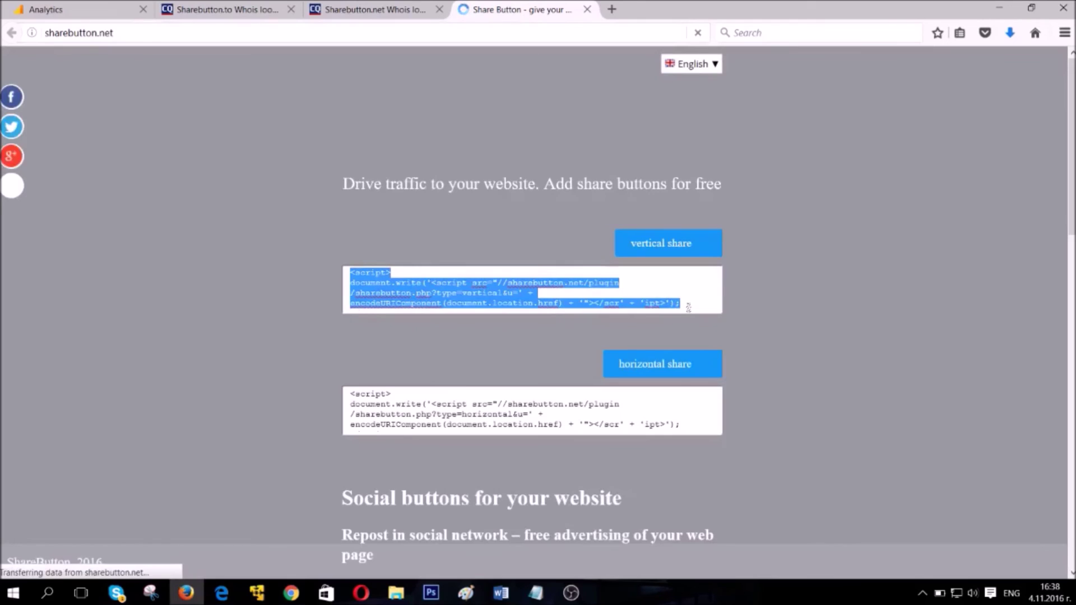
{"action": "left_click", "coordinate": [587, 10]}
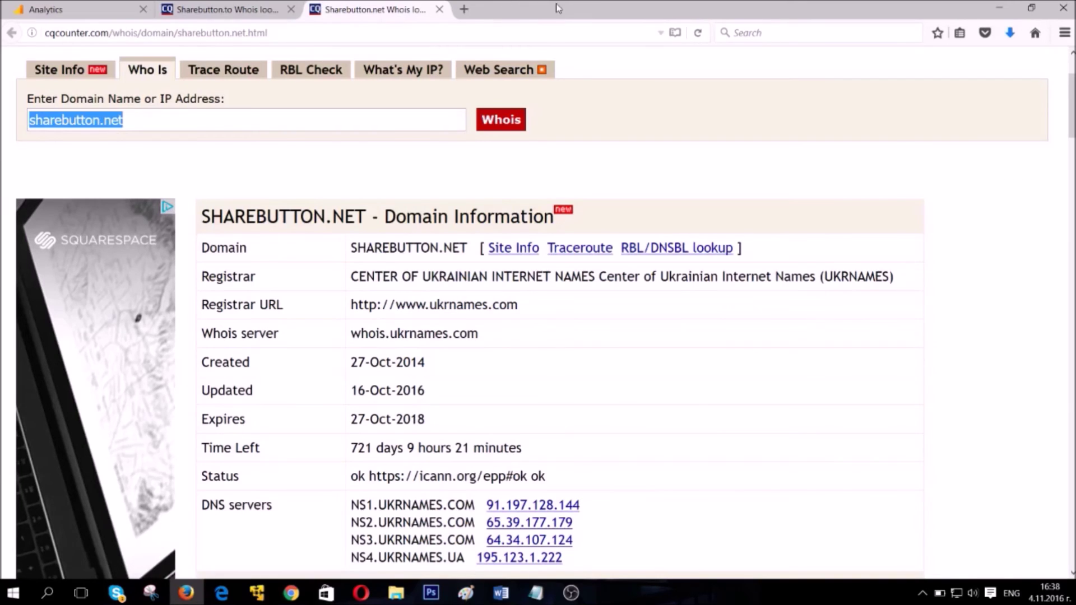
{"action": "left_click", "coordinate": [213, 6]}
{"action": "left_click", "coordinate": [87, 4]}
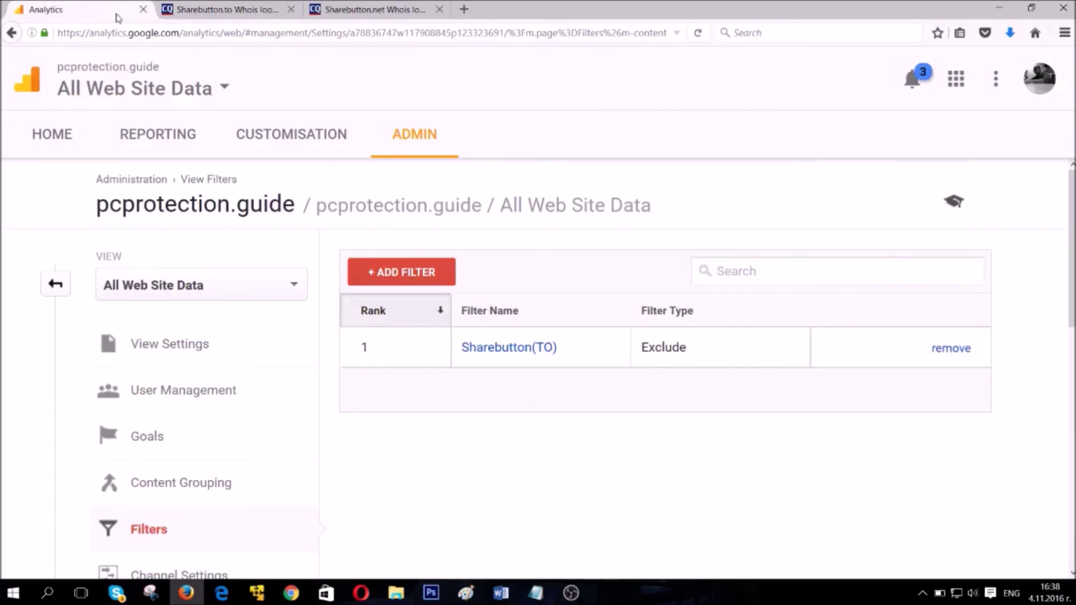
- Add a new filter to the view and name it Sharebutton(NET)
{"action": "left_click", "coordinate": [419, 271]}
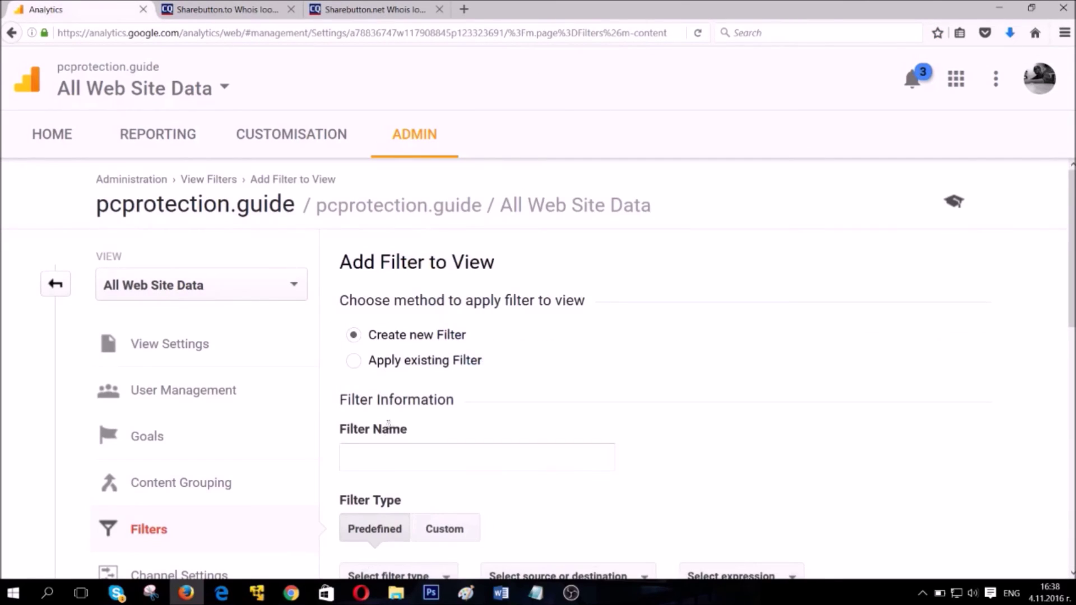
{"action": "left_click", "coordinate": [385, 453]}
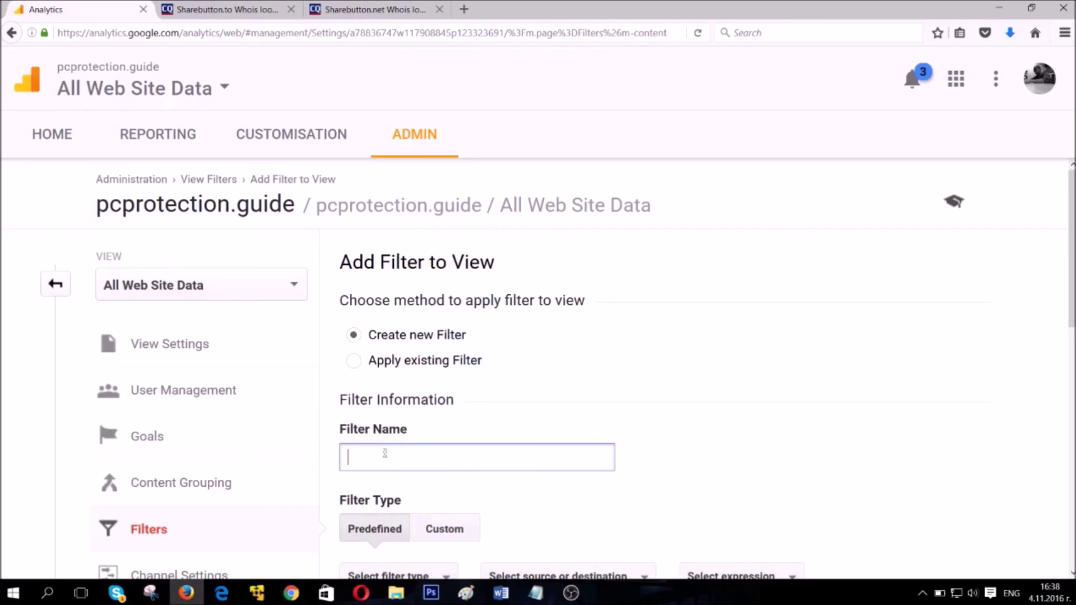
{"action": "type", "text": "Sharebutton(NET"}
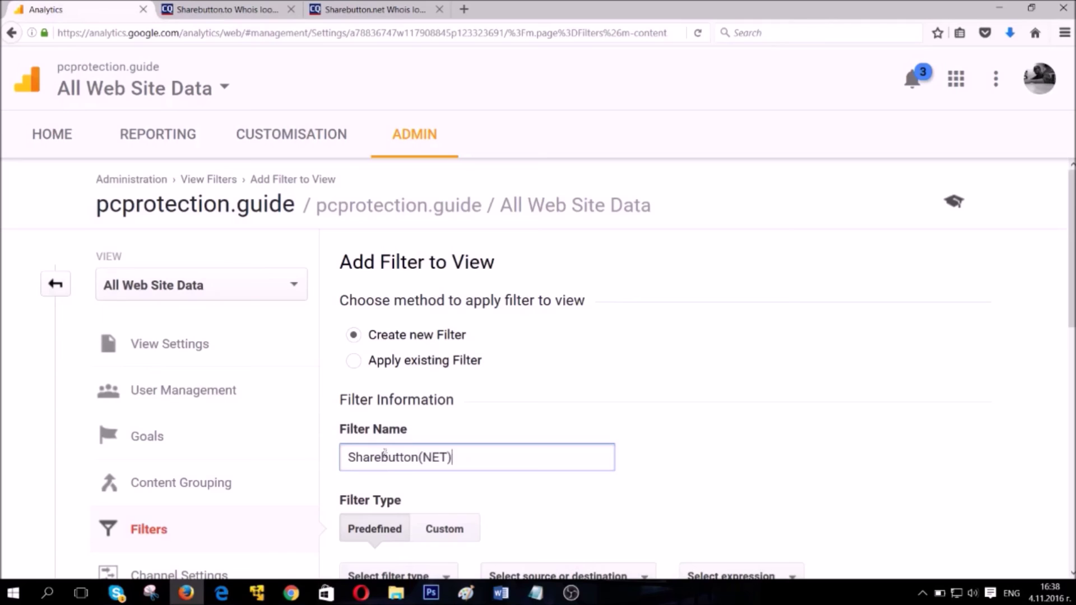
{"action": "type", "text": ")"}
{"action": "scroll", "coordinate": [411, 331], "scroll_direction": "down", "scroll_amount": 5}
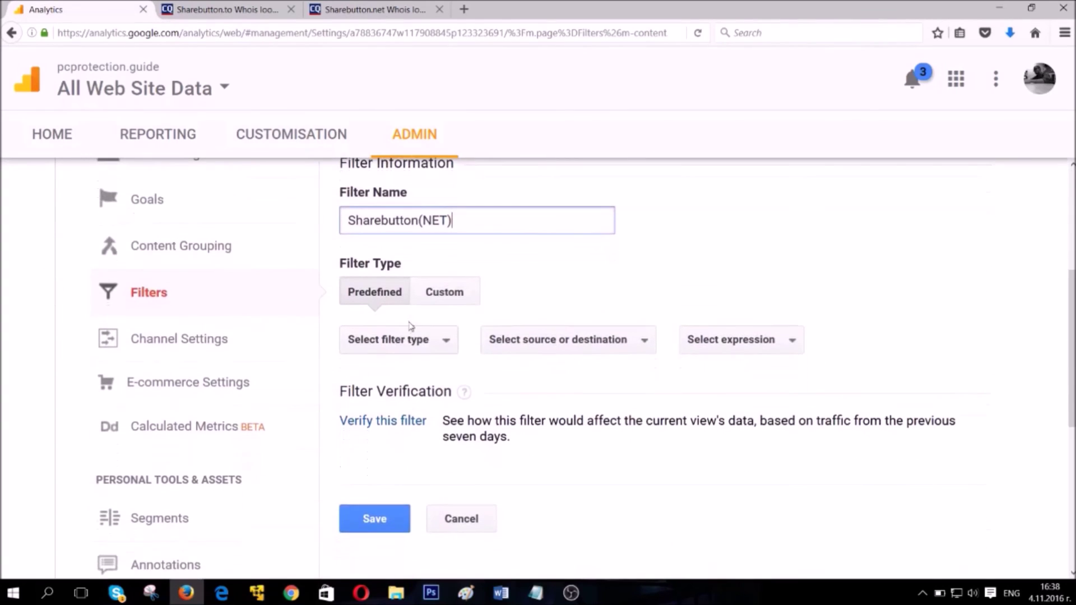
- Make it an Exclude filter on traffic from the ISP domain sharebutton.com
{"action": "left_click", "coordinate": [396, 336]}
{"action": "left_click", "coordinate": [399, 371]}
{"action": "left_click", "coordinate": [527, 344]}
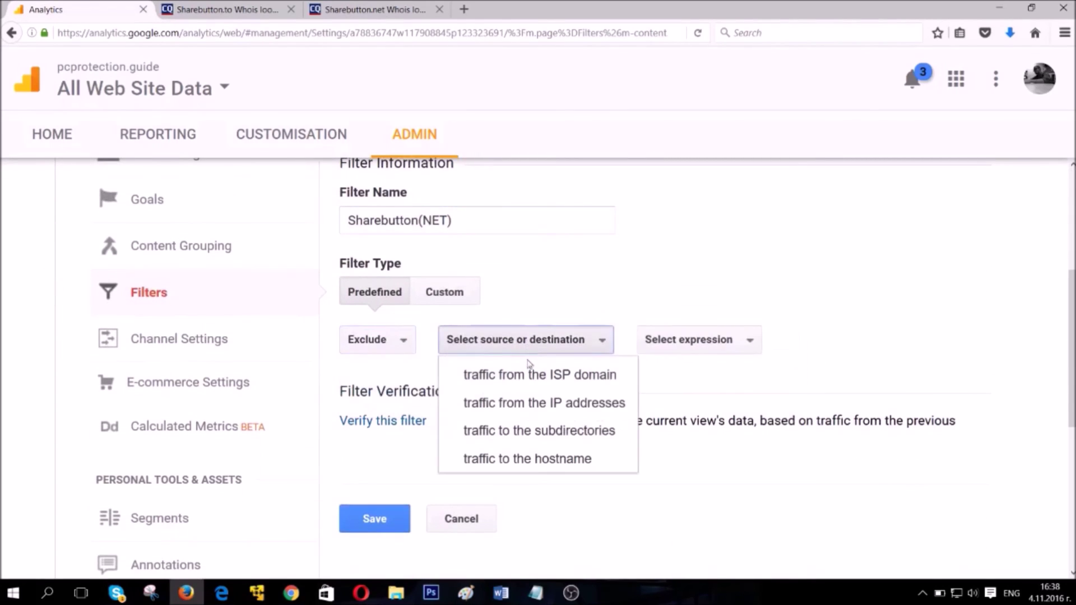
{"action": "left_click", "coordinate": [539, 382]}
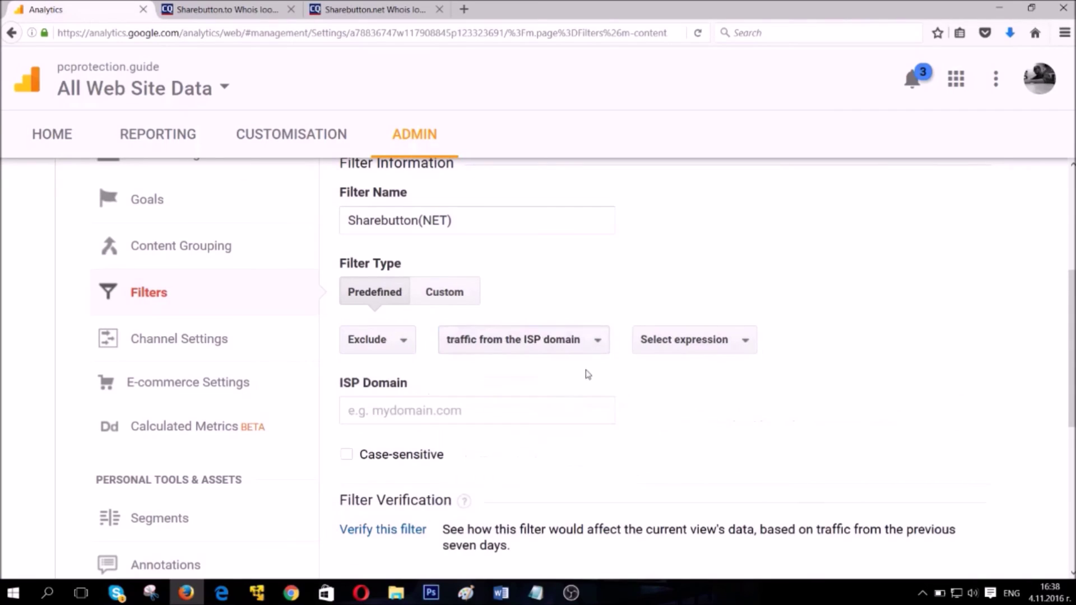
{"action": "left_click", "coordinate": [481, 406]}
{"action": "type", "text": "Sharebutton"}
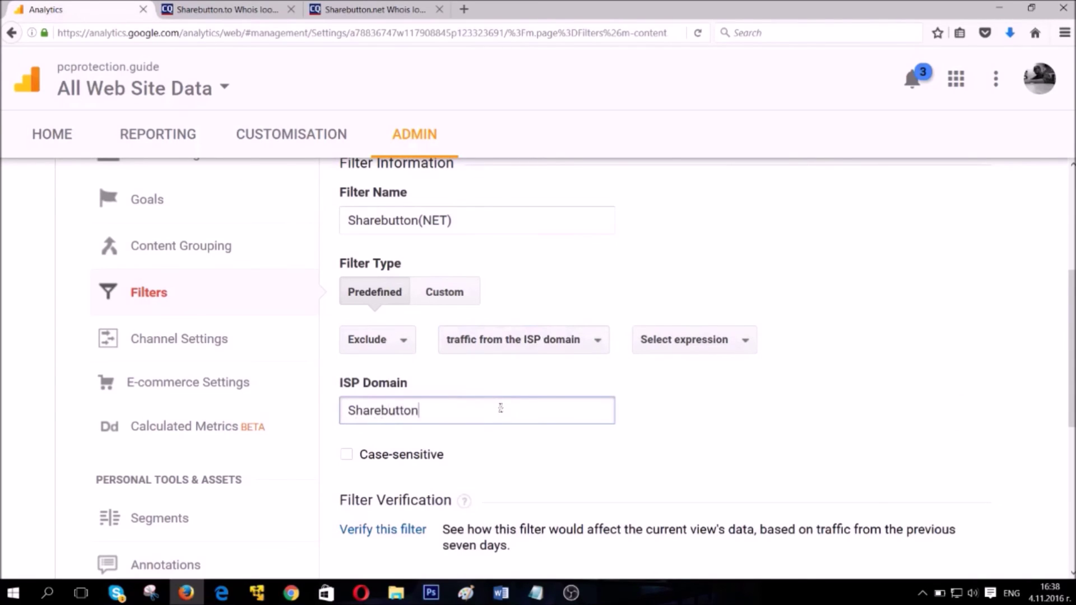
{"action": "type", "text": ".com"}
{"action": "left_click", "coordinate": [357, 410]}
{"action": "key", "text": "BackSpace"}
{"action": "type", "text": "s"}
- Set the match expression to 'that begin with' and save the Sharebutton(NET) filter
{"action": "left_click", "coordinate": [669, 339]}
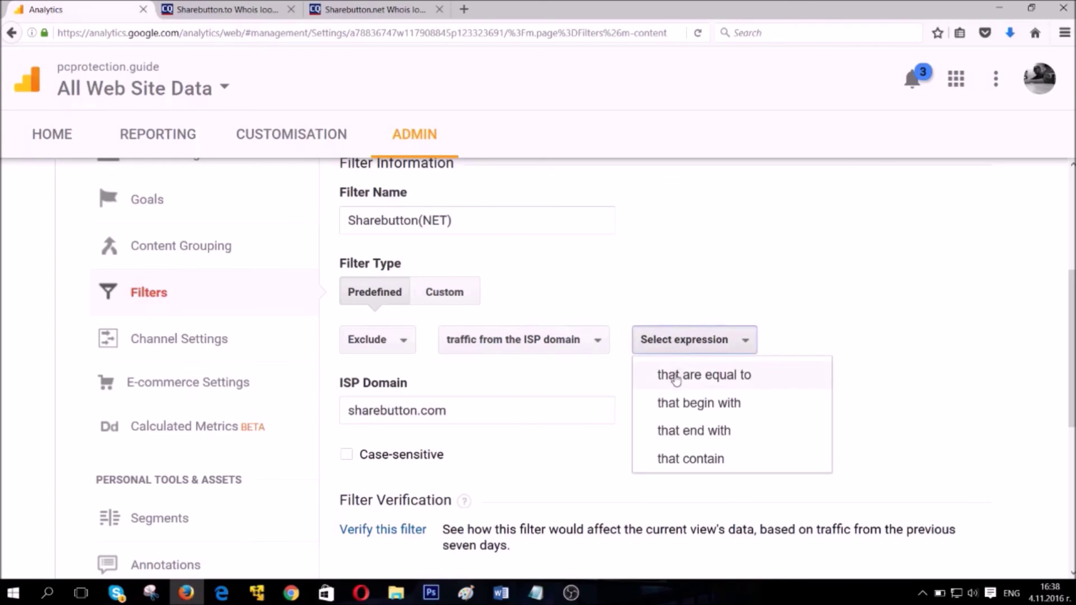
{"action": "left_click", "coordinate": [679, 404]}
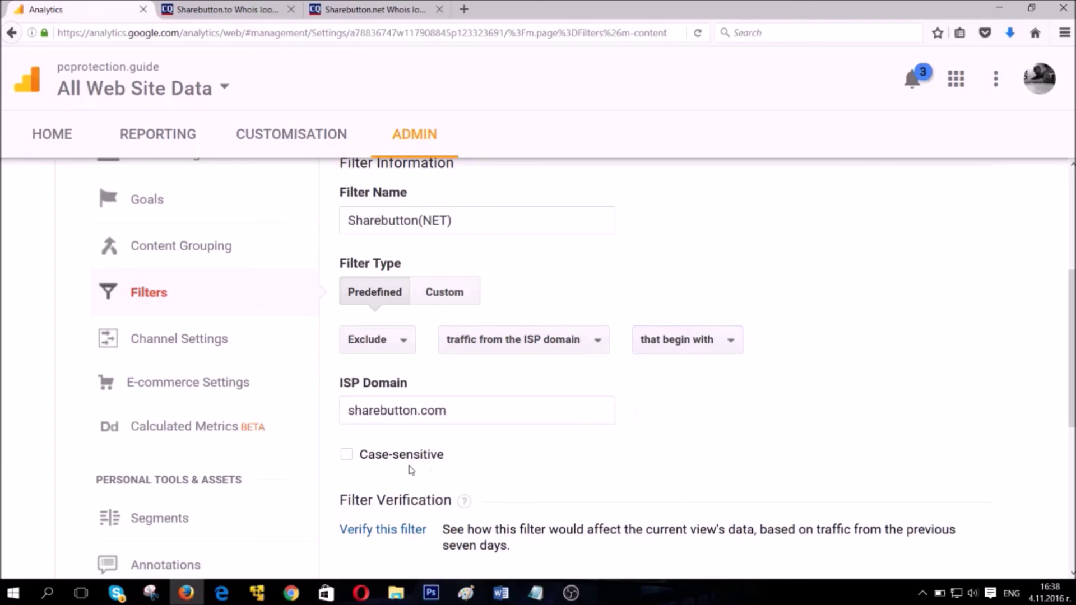
{"action": "scroll", "coordinate": [409, 472], "scroll_direction": "down", "scroll_amount": 3}
{"action": "left_click", "coordinate": [375, 533]}
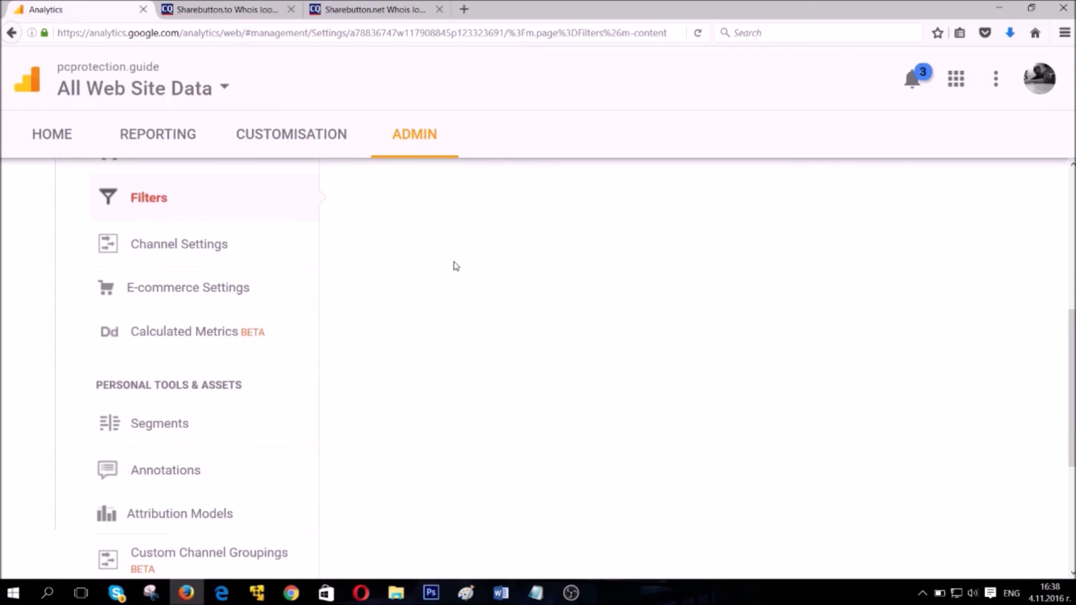
- Scroll to the top of the reloaded filter list to confirm Sharebutton(TO) and Sharebutton(NET) both appear
{"action": "scroll", "coordinate": [455, 264], "scroll_direction": "up", "scroll_amount": 7}
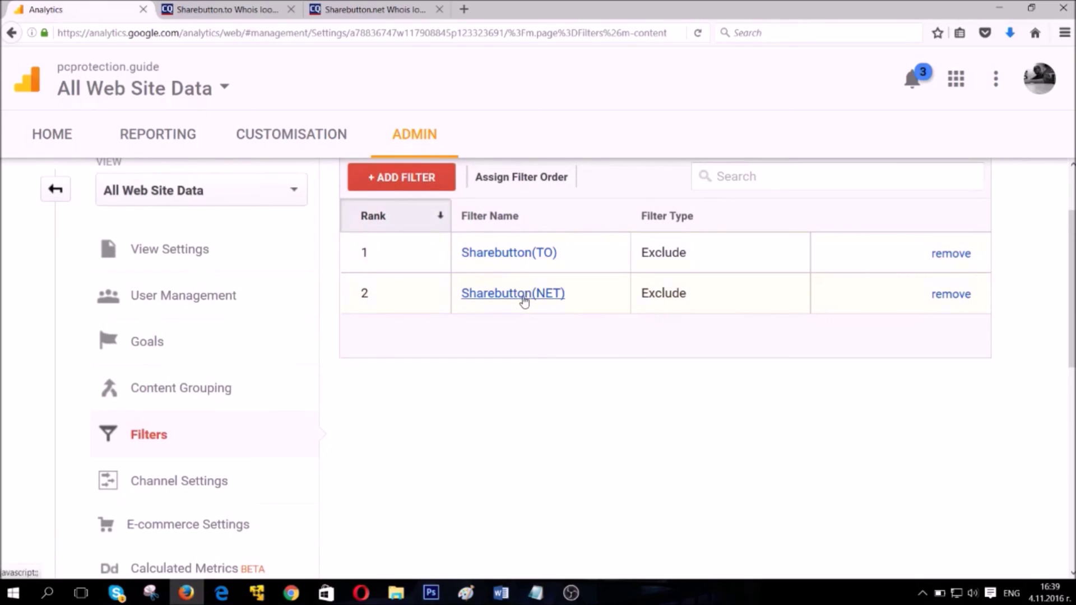
{"action": "scroll", "coordinate": [720, 305], "scroll_direction": "up", "scroll_amount": 2}
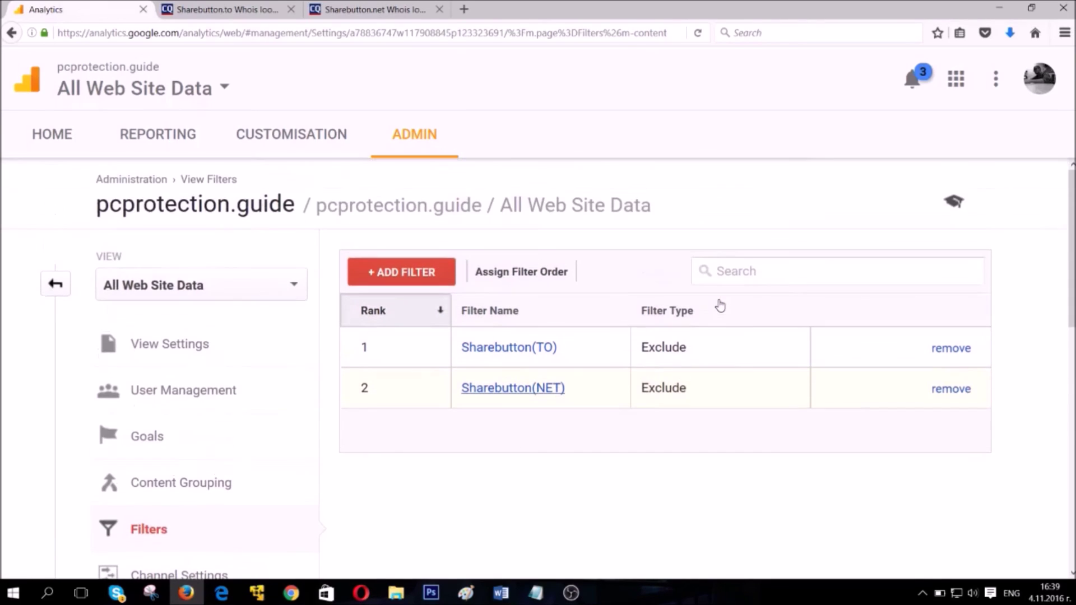